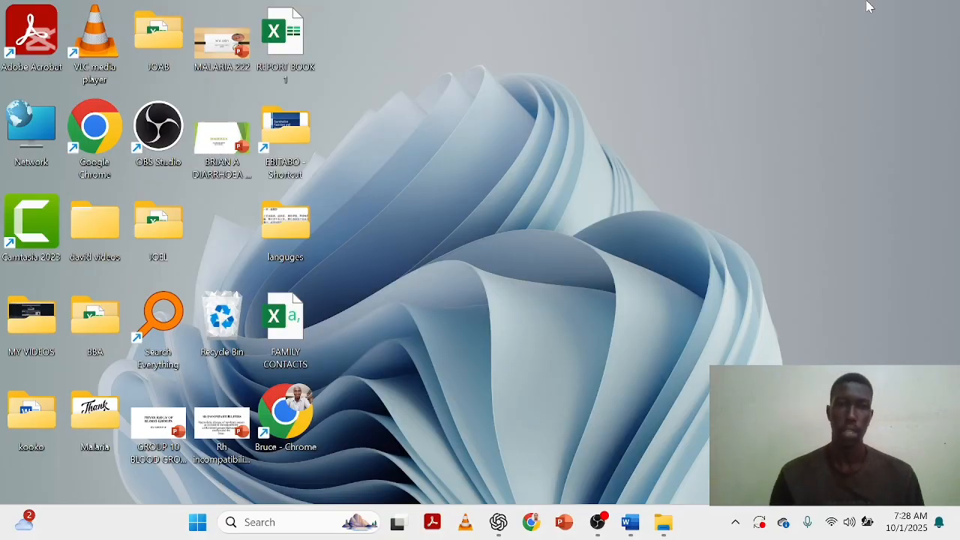
Open the Book1 workbook from the JOAB desktop folder and maximize its window, keeping the recovered files.
{"action": "double_click", "coordinate": [148, 43]}
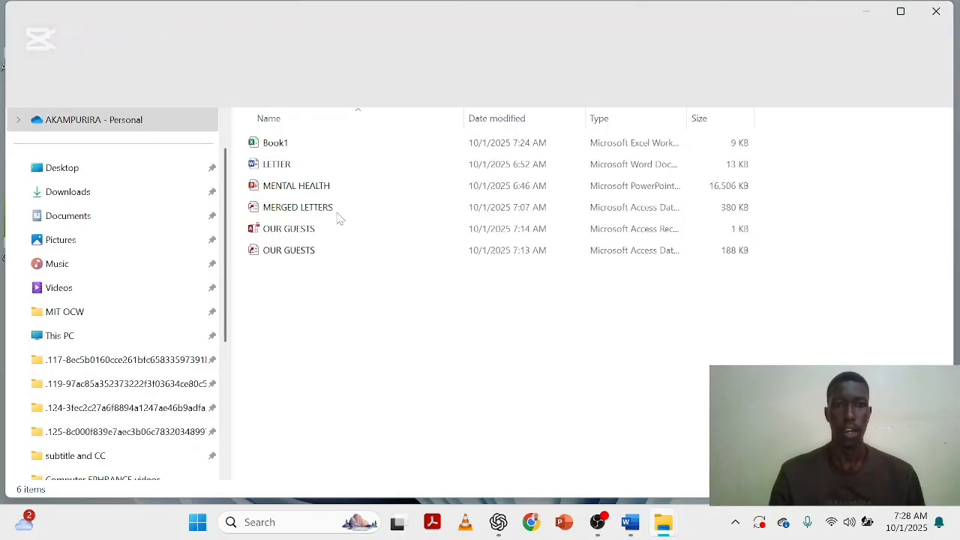
{"action": "double_click", "coordinate": [286, 148]}
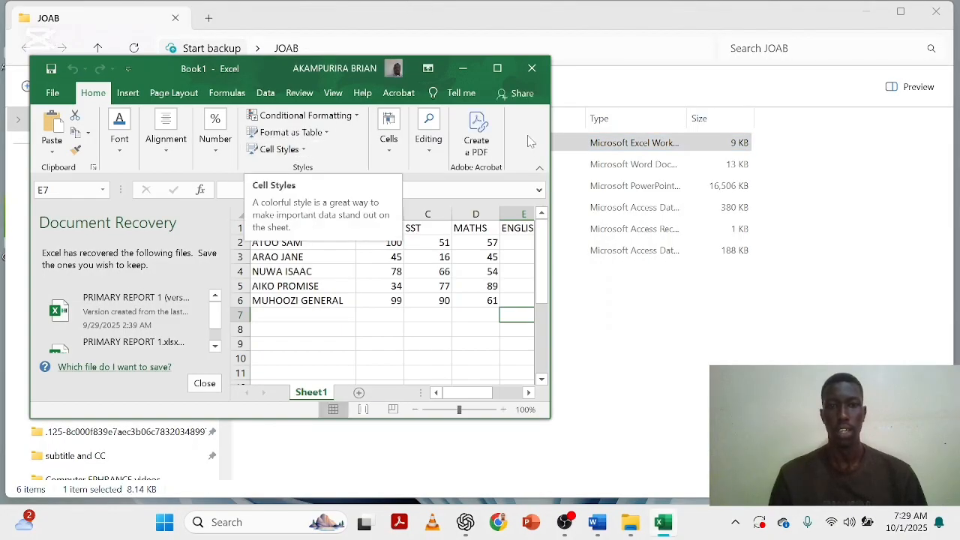
{"action": "left_click", "coordinate": [497, 68]}
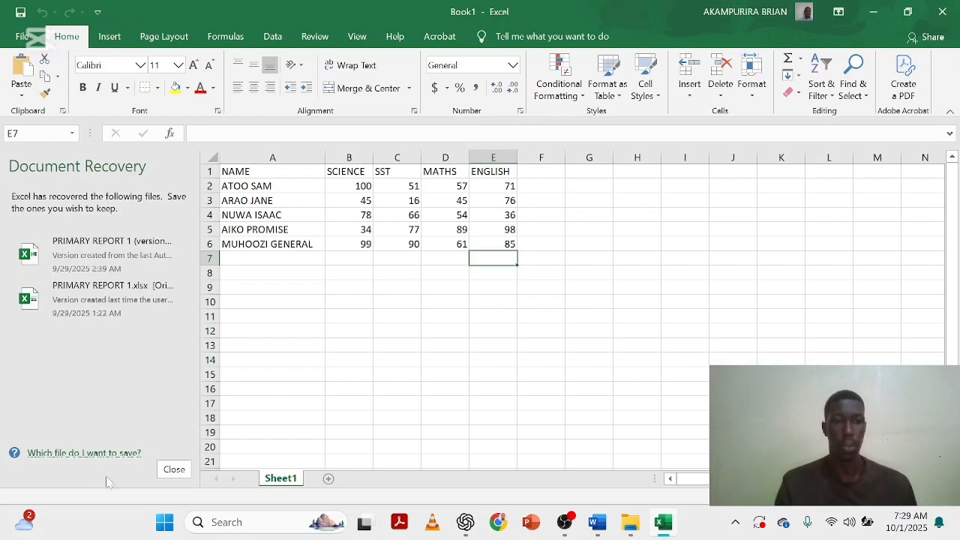
{"action": "left_click", "coordinate": [177, 469]}
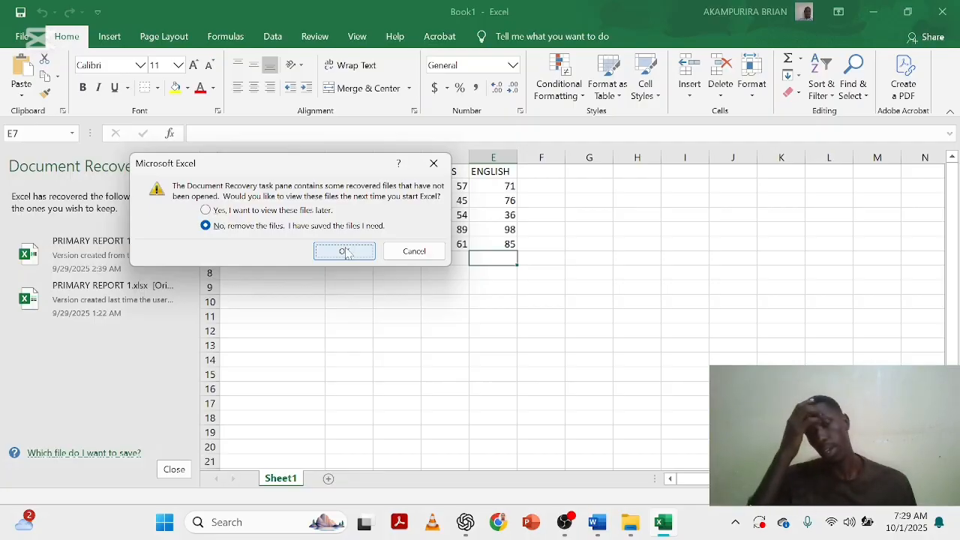
{"action": "left_click", "coordinate": [408, 251]}
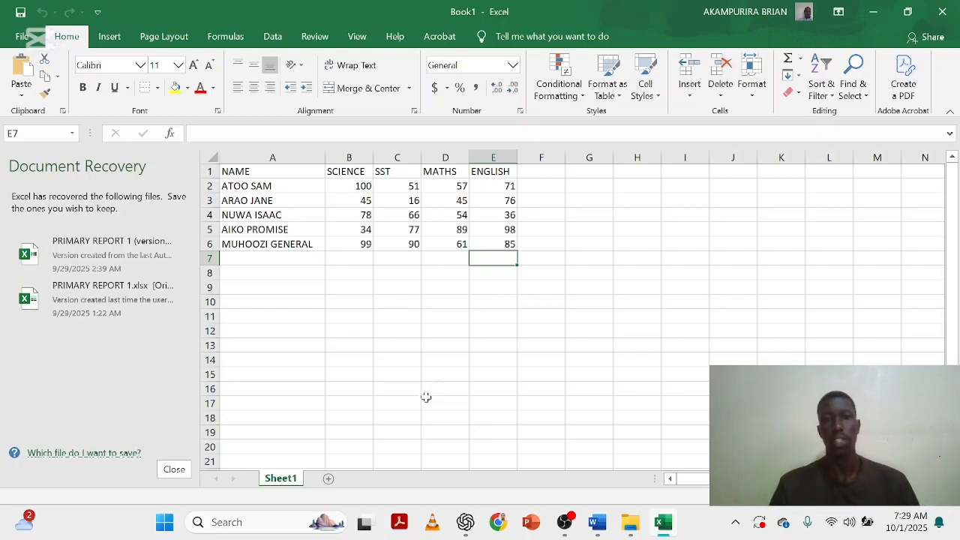
Enter the header TOTAL in cell F1 beside ENGLISH and select cell F2 below it.
{"action": "left_click", "coordinate": [551, 177]}
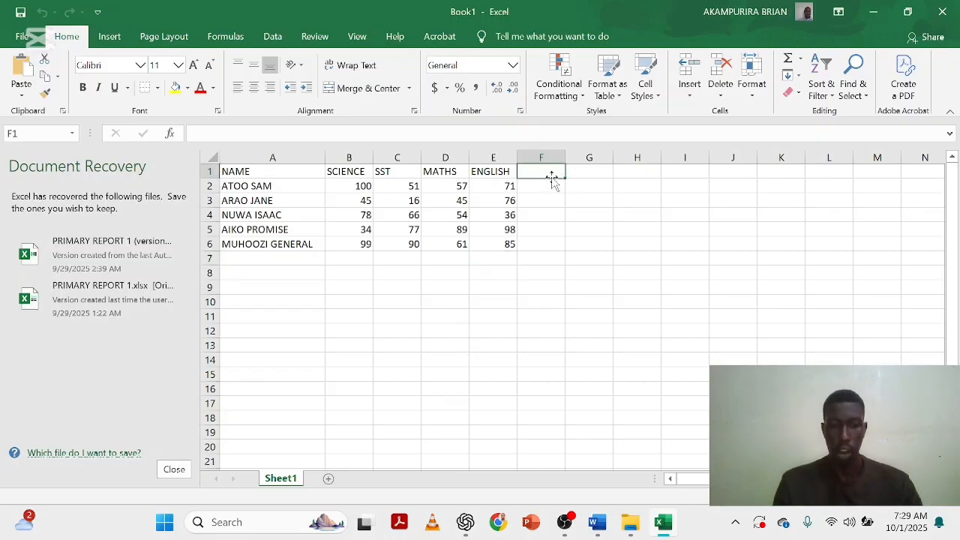
{"action": "type", "text": "TOTAL"}
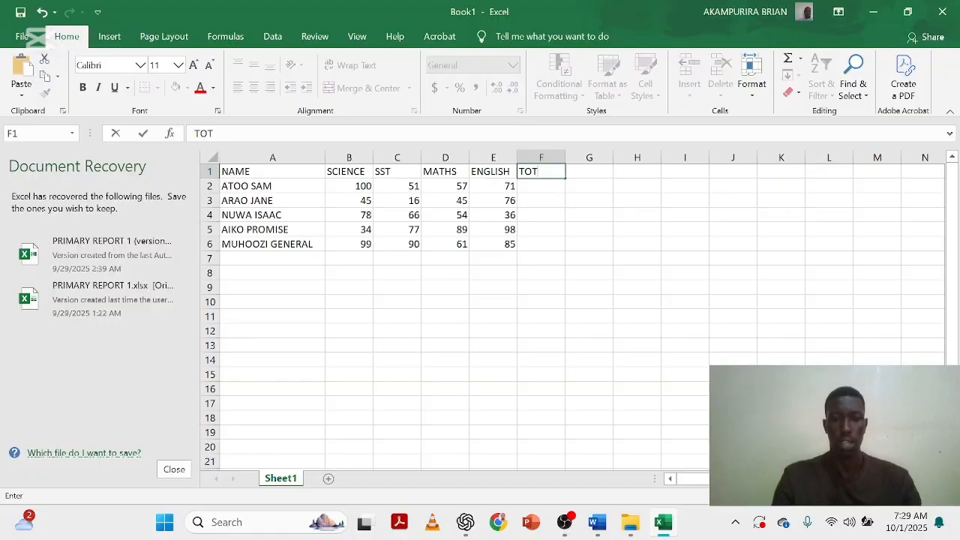
{"action": "left_click", "coordinate": [367, 186]}
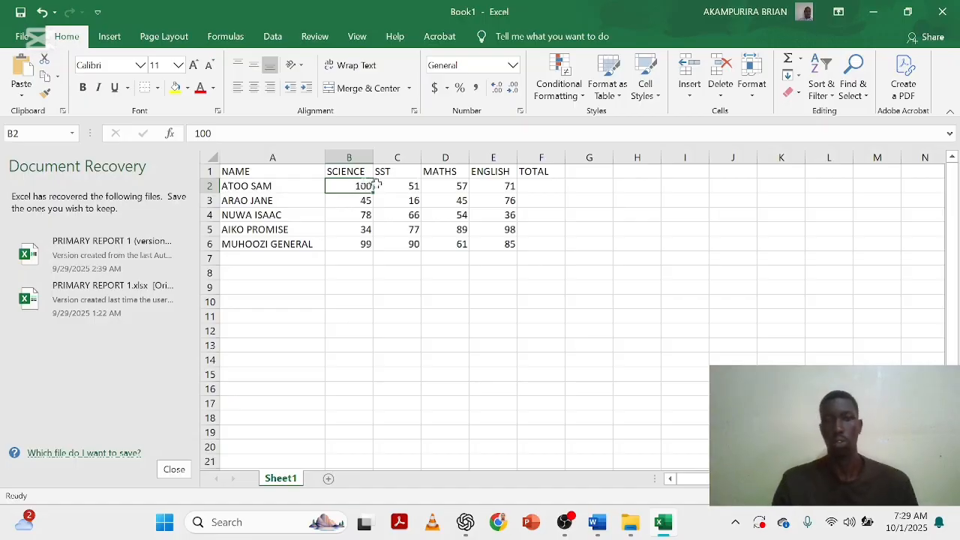
{"action": "left_click", "coordinate": [525, 186]}
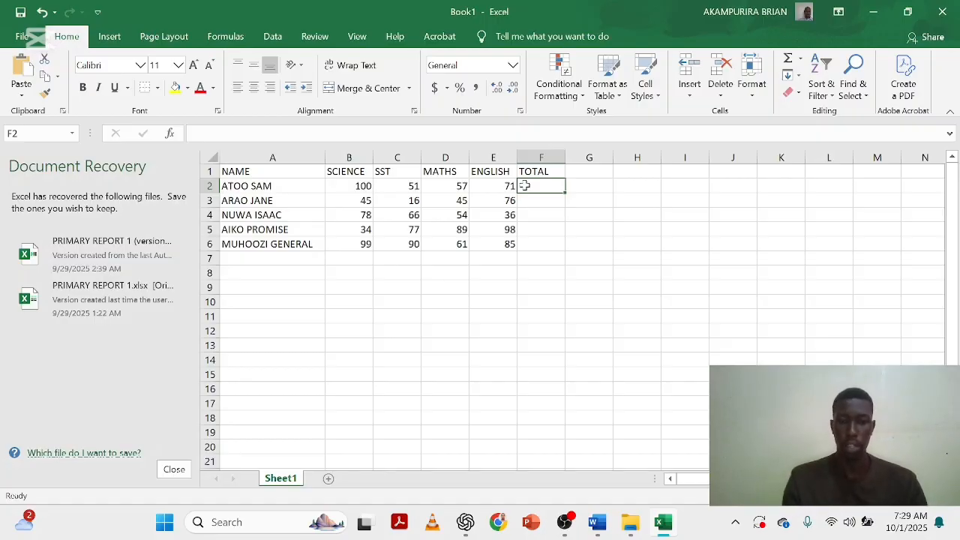
{"action": "type", "text": "+"}
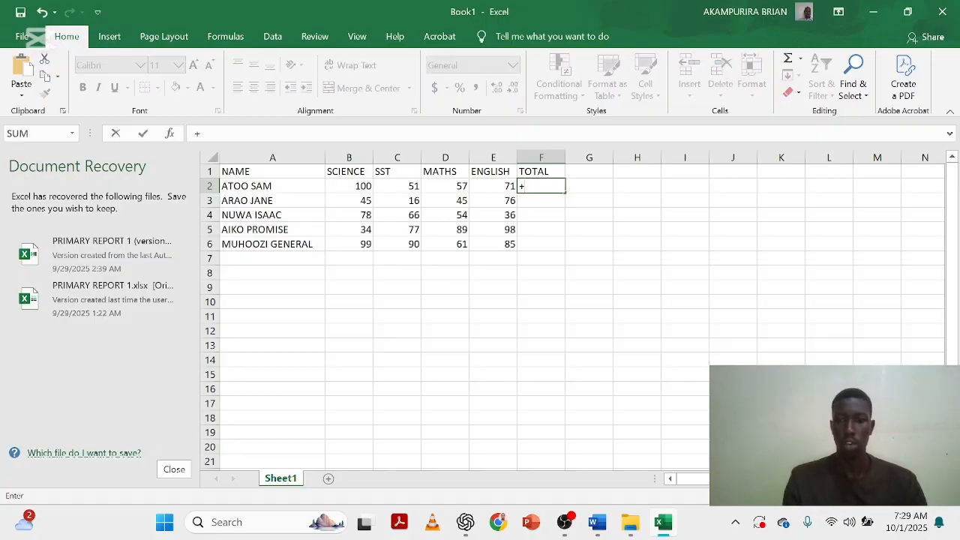
{"action": "type", "text": "="}
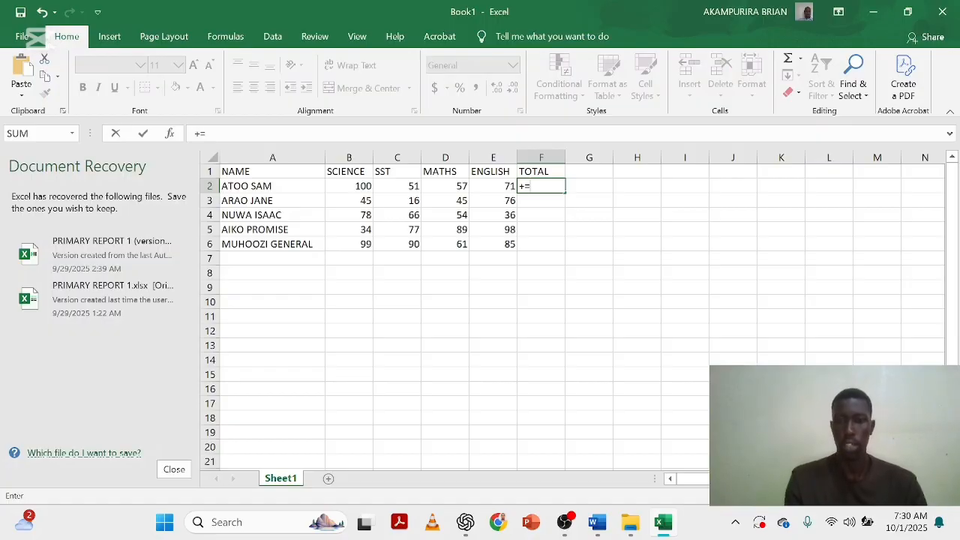
{"action": "key", "text": "Escape"}
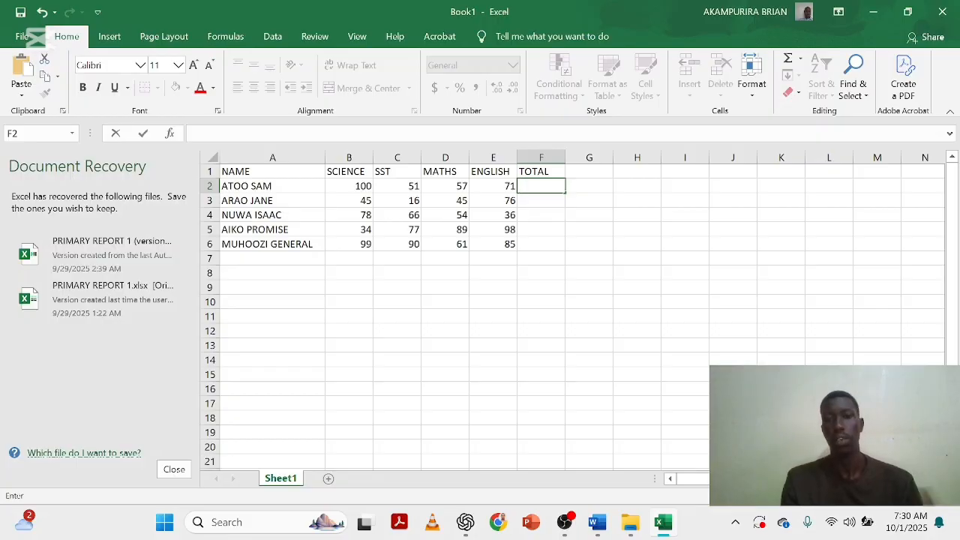
Total the first student's marks in F2 with =SUM(B2:E2) and fill the formula down to F6.
{"action": "type", "text": "="}
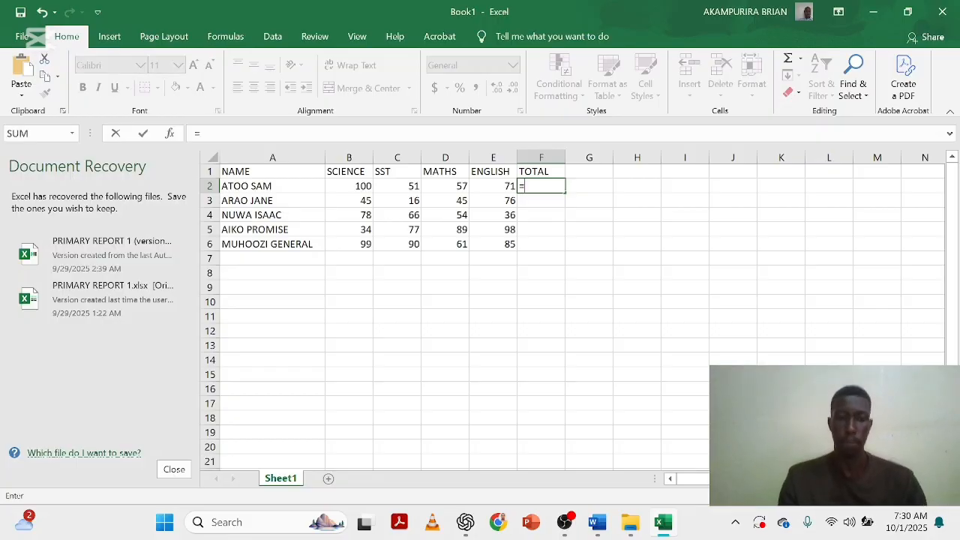
{"action": "type", "text": "SUM"}
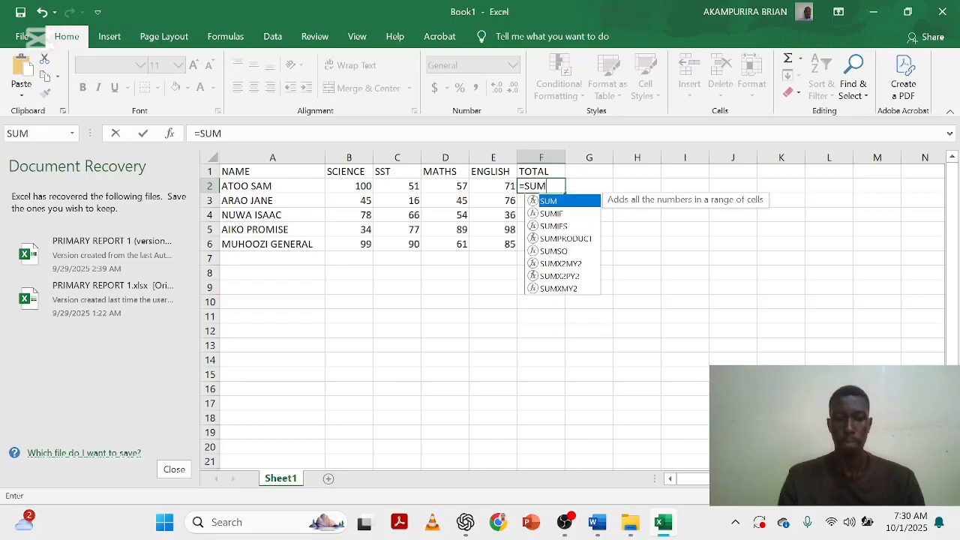
{"action": "type", "text": "("}
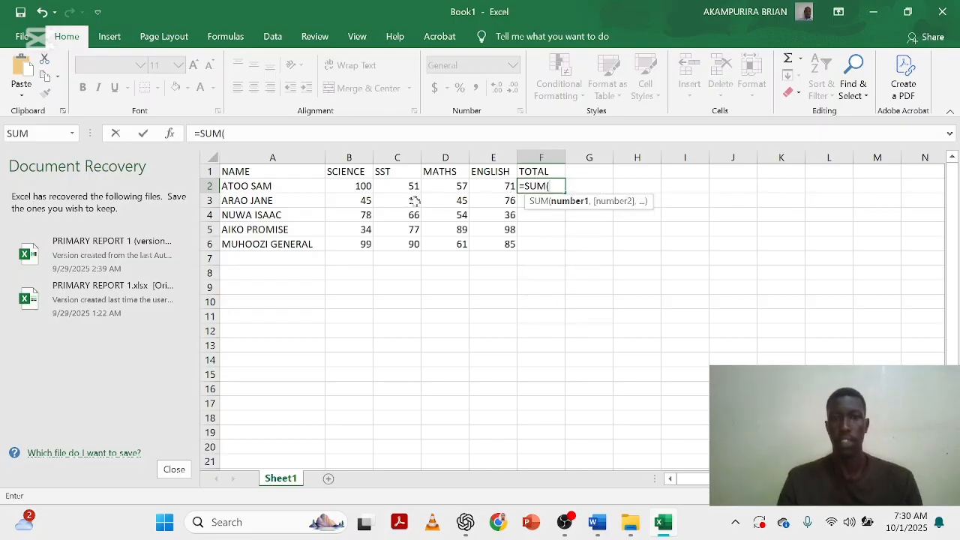
{"action": "left_click", "coordinate": [363, 190]}
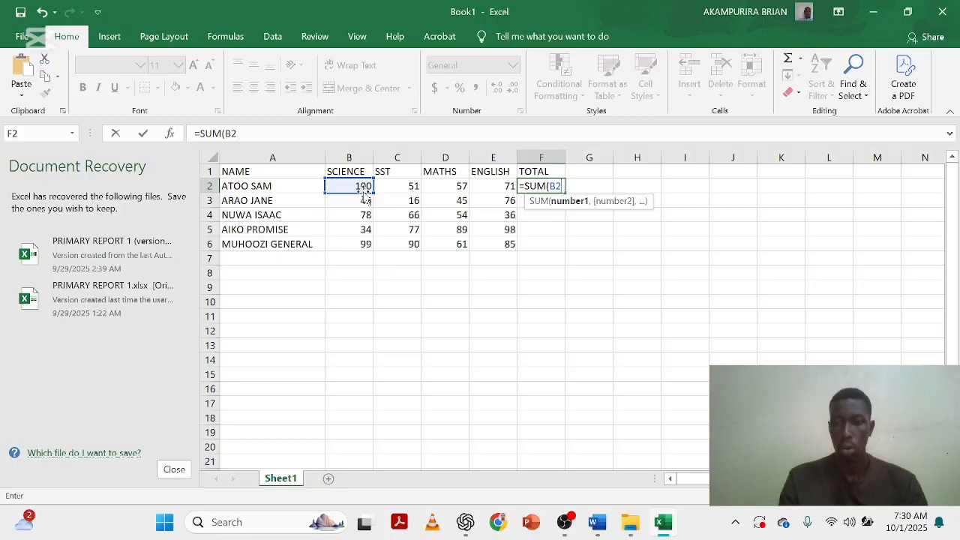
{"action": "type", "text": ":"}
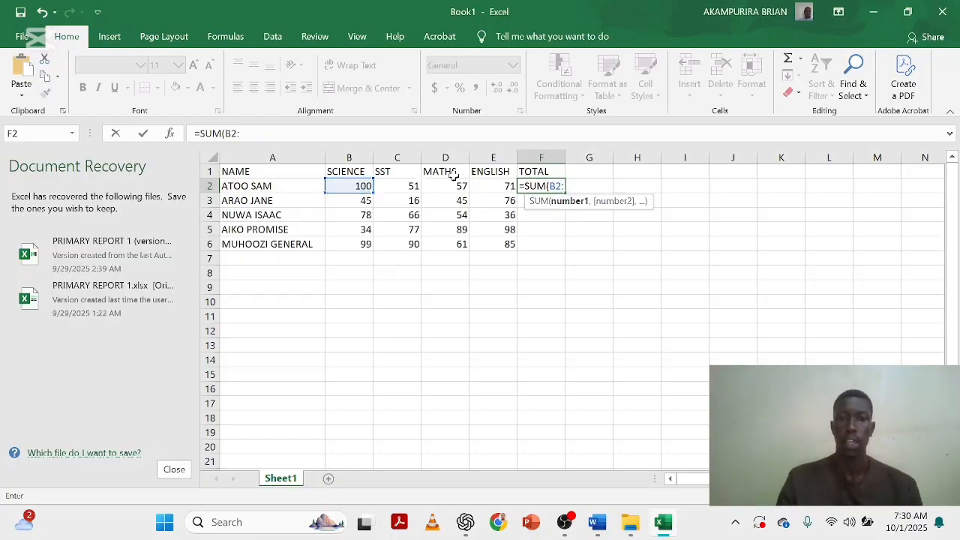
{"action": "left_click", "coordinate": [494, 185]}
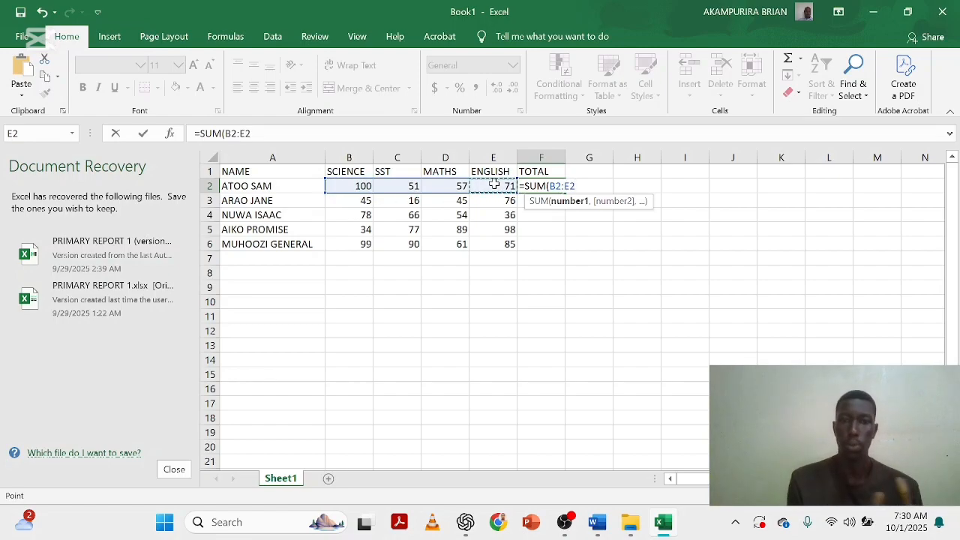
{"action": "type", "text": ")"}
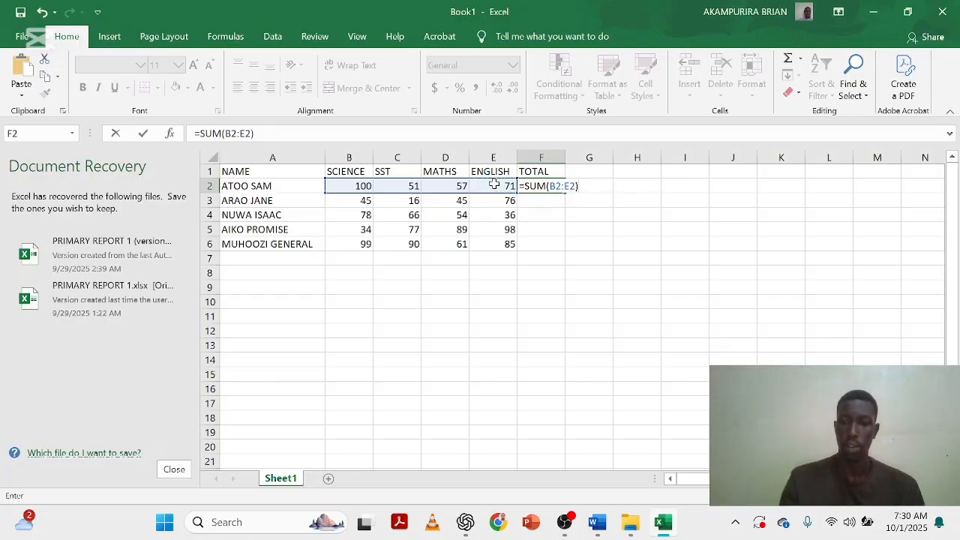
{"action": "key", "text": "Return"}
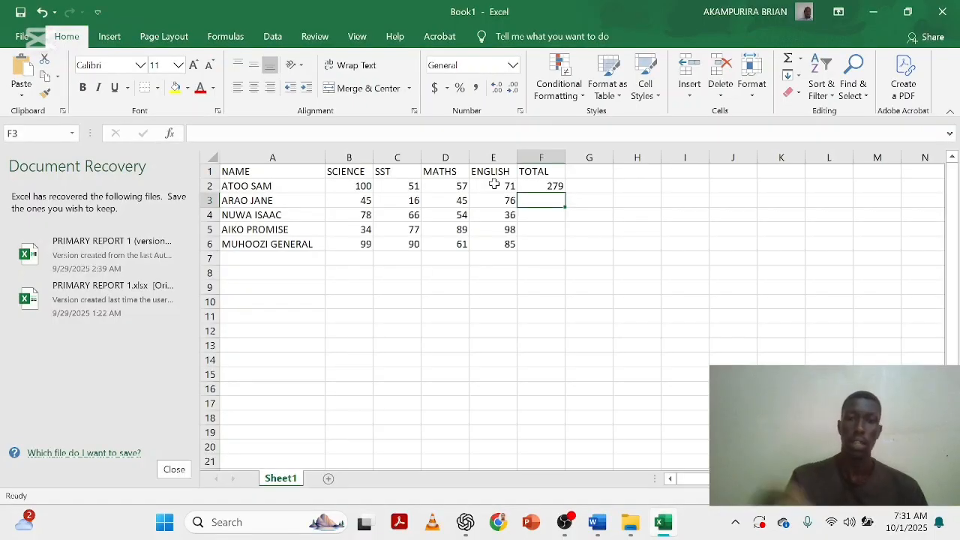
{"action": "left_click", "coordinate": [552, 185]}
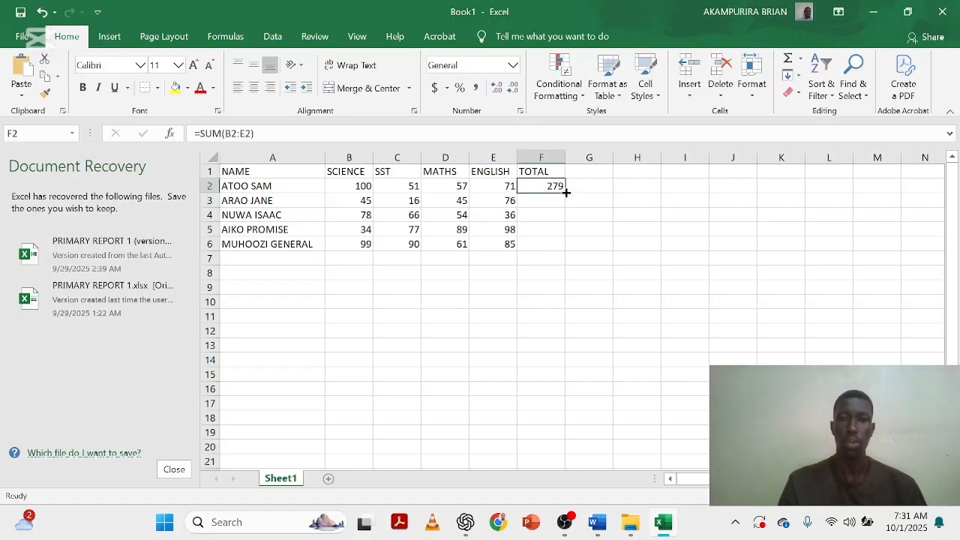
{"action": "double_click", "coordinate": [566, 193]}
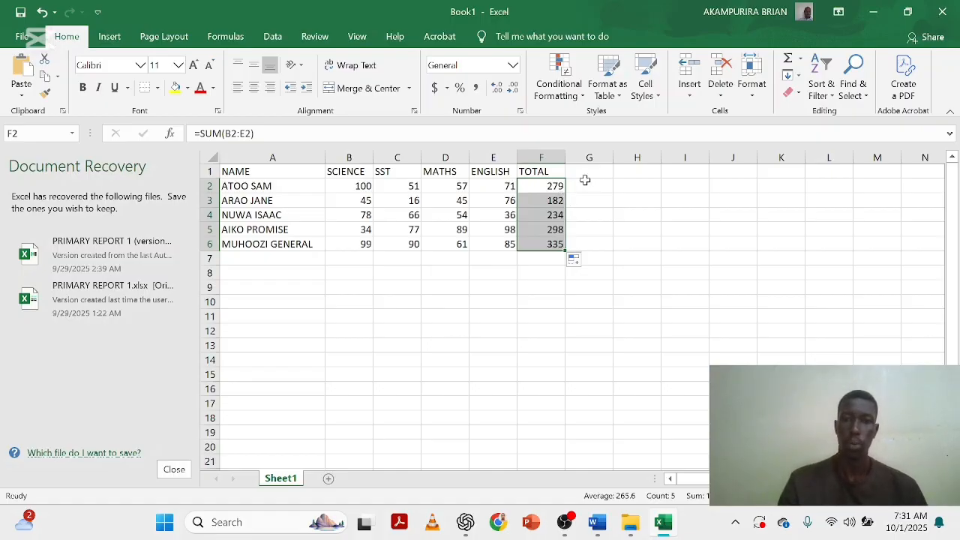
Enter a second TOTAL header in cell G1.
{"action": "left_click", "coordinate": [587, 183]}
{"action": "left_click", "coordinate": [585, 172]}
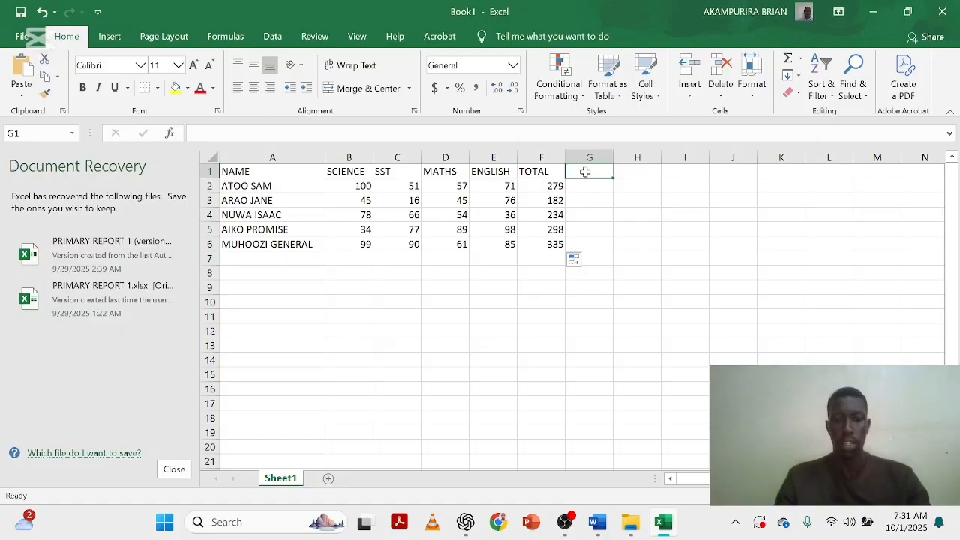
{"action": "type", "text": "TOTAL"}
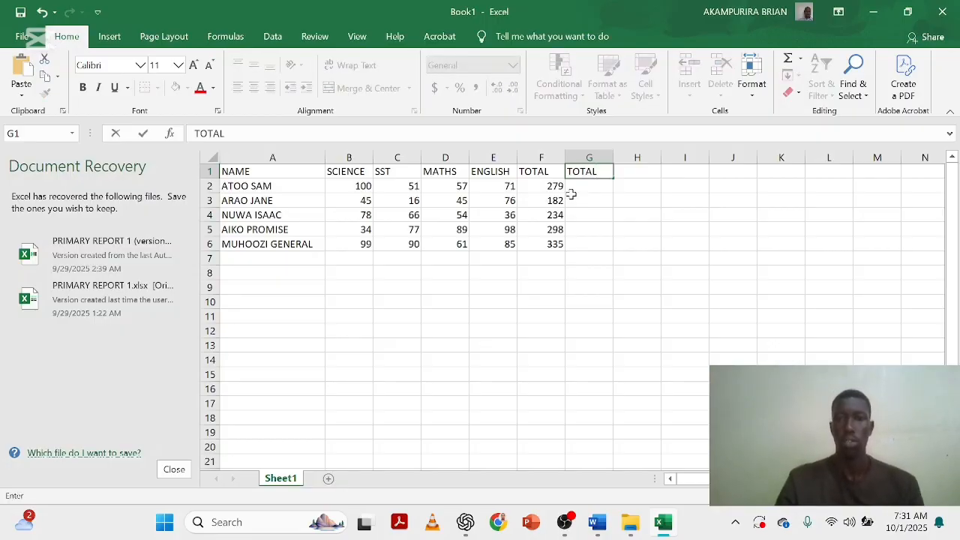
{"action": "key", "text": "Return"}
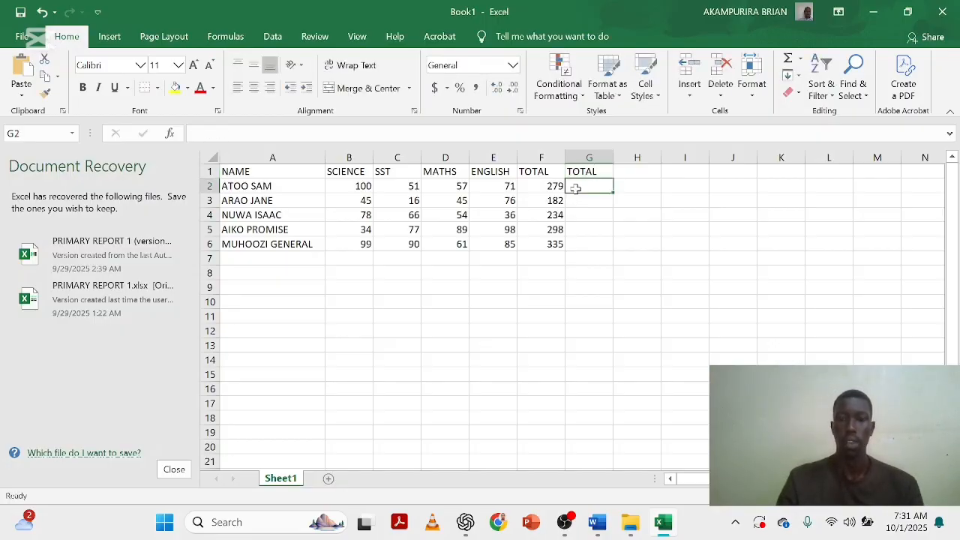
Add the first student's marks in G2 with =B2+C2+D2+E2 and fill the formula down to G6.
{"action": "type", "text": "="}
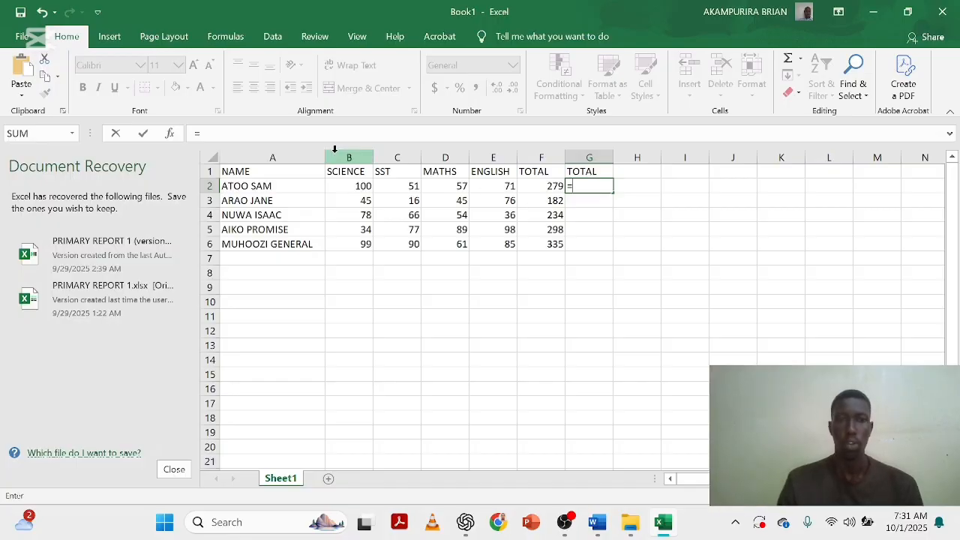
{"action": "left_click", "coordinate": [356, 188]}
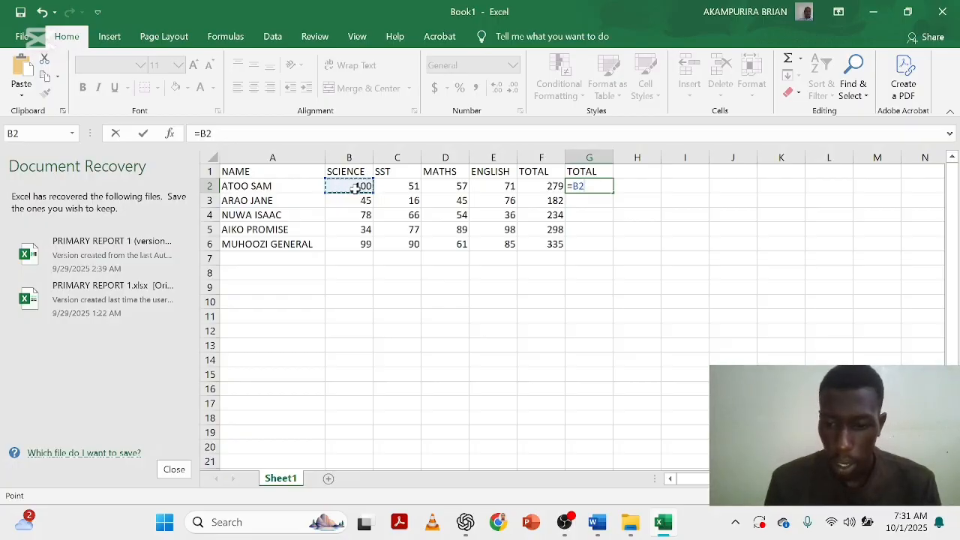
{"action": "type", "text": "+"}
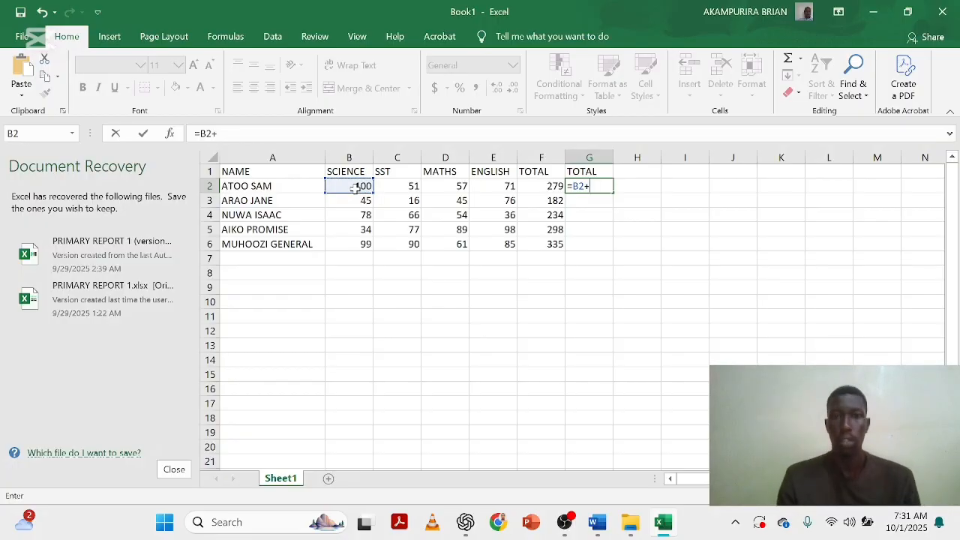
{"action": "left_click", "coordinate": [385, 186]}
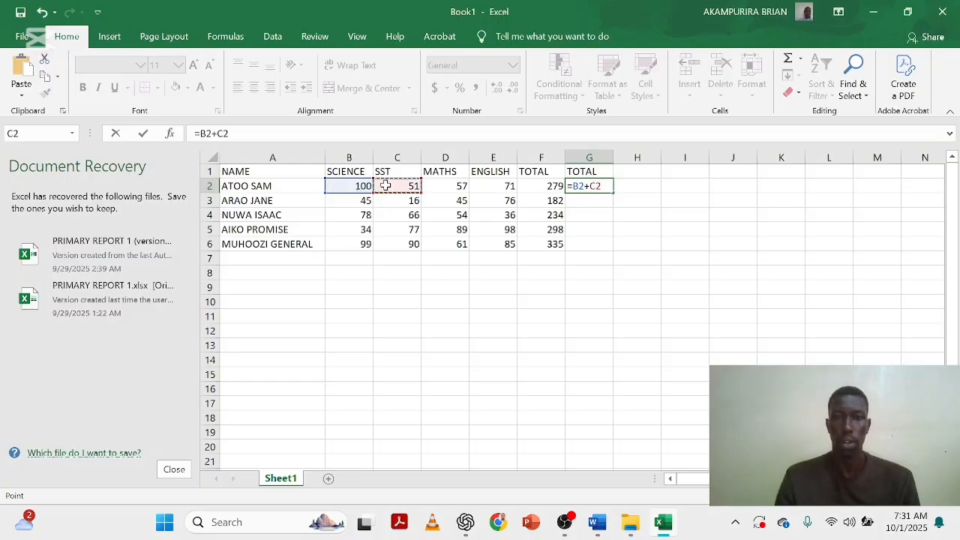
{"action": "type", "text": "+"}
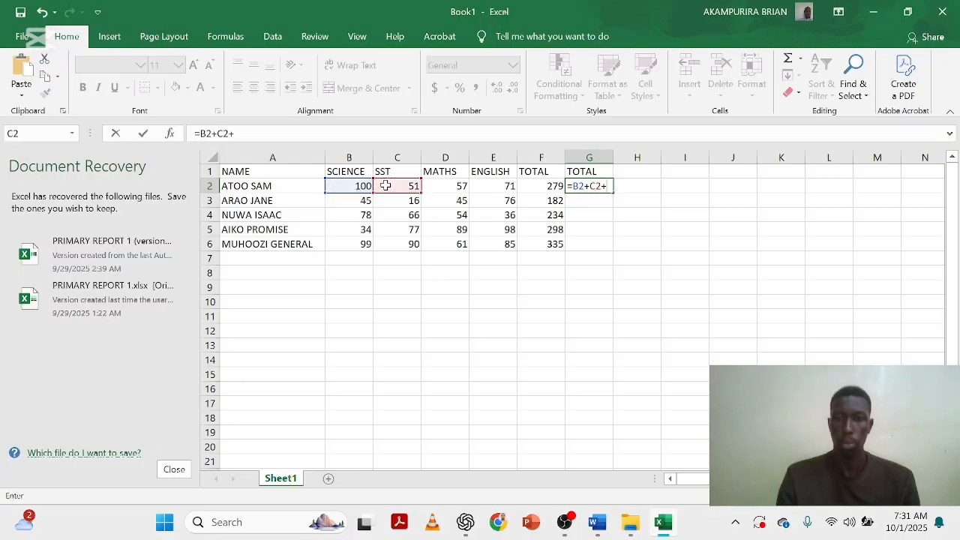
{"action": "left_click", "coordinate": [445, 184]}
{"action": "type", "text": "+"}
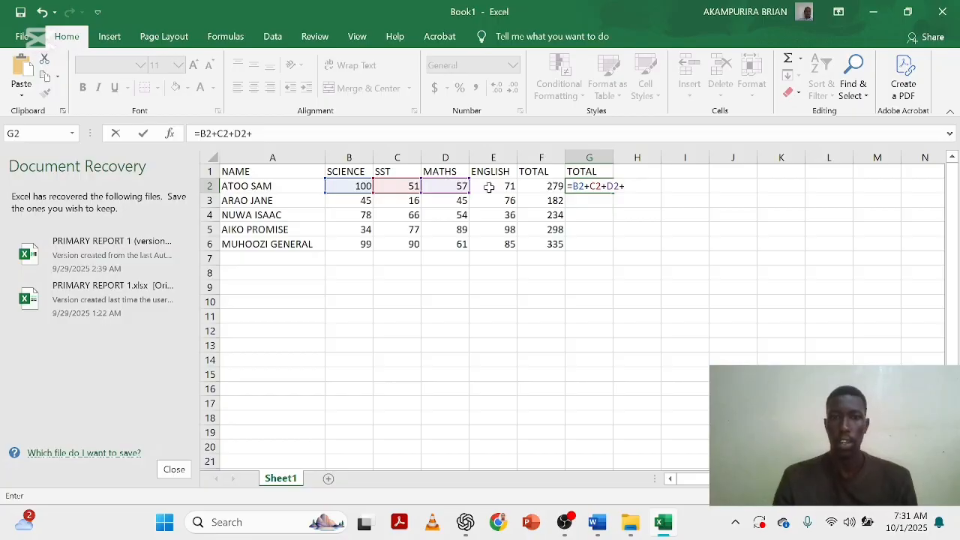
{"action": "left_click", "coordinate": [488, 187]}
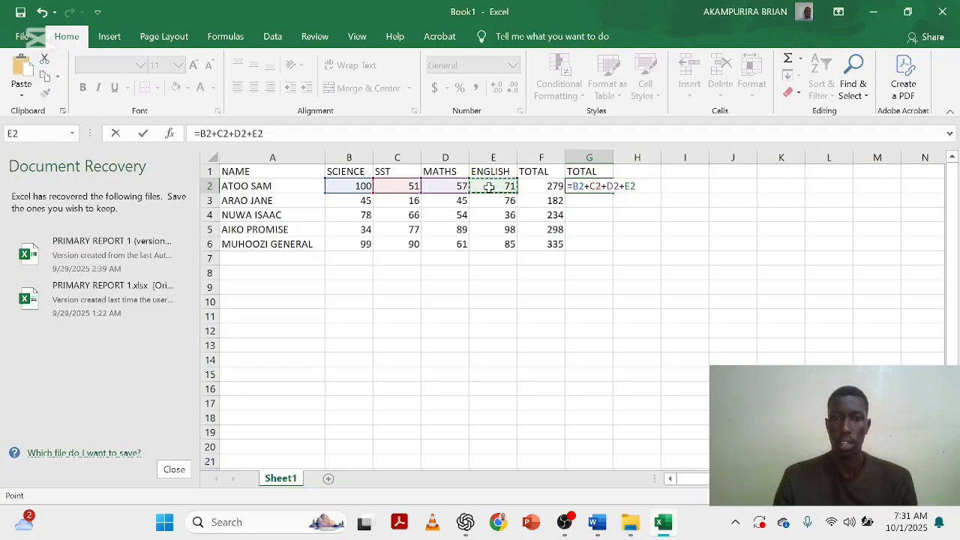
{"action": "key", "text": "Return"}
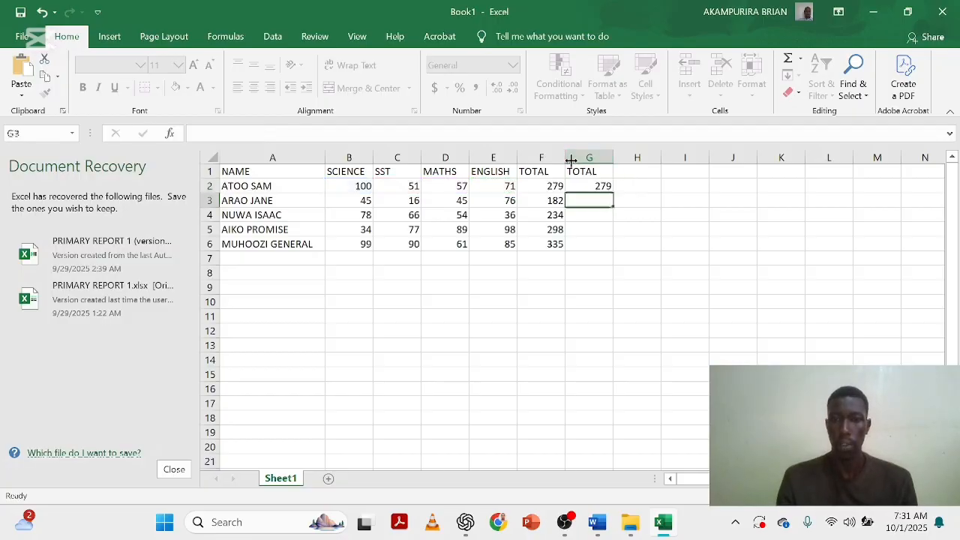
{"action": "left_click", "coordinate": [597, 188]}
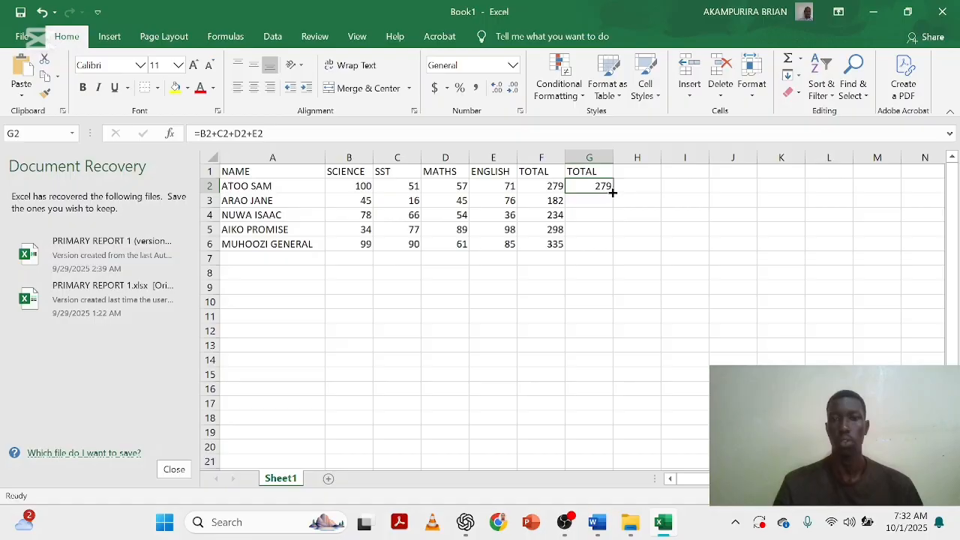
{"action": "double_click", "coordinate": [612, 193]}
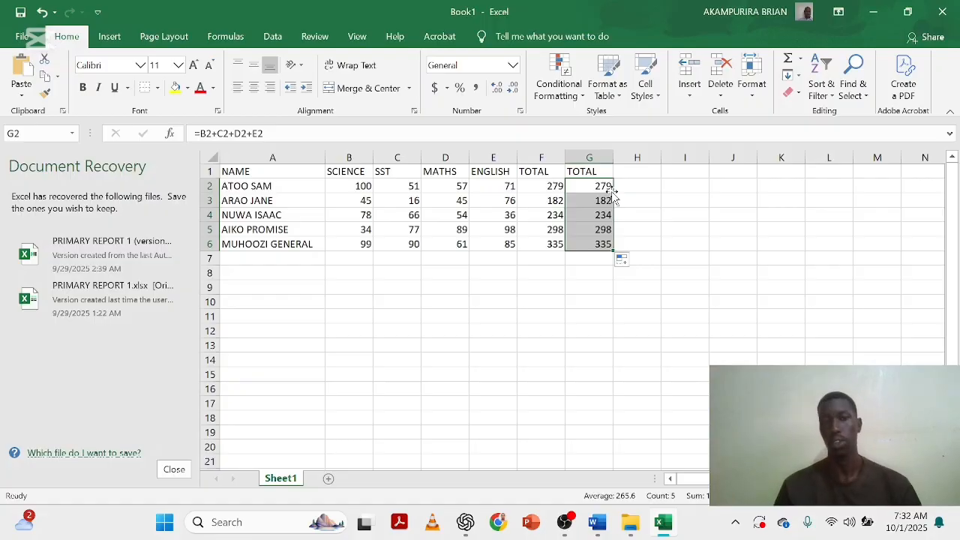
Enter the header AVERAGE in cell H1 beside the second TOTAL column.
{"action": "left_click", "coordinate": [629, 173]}
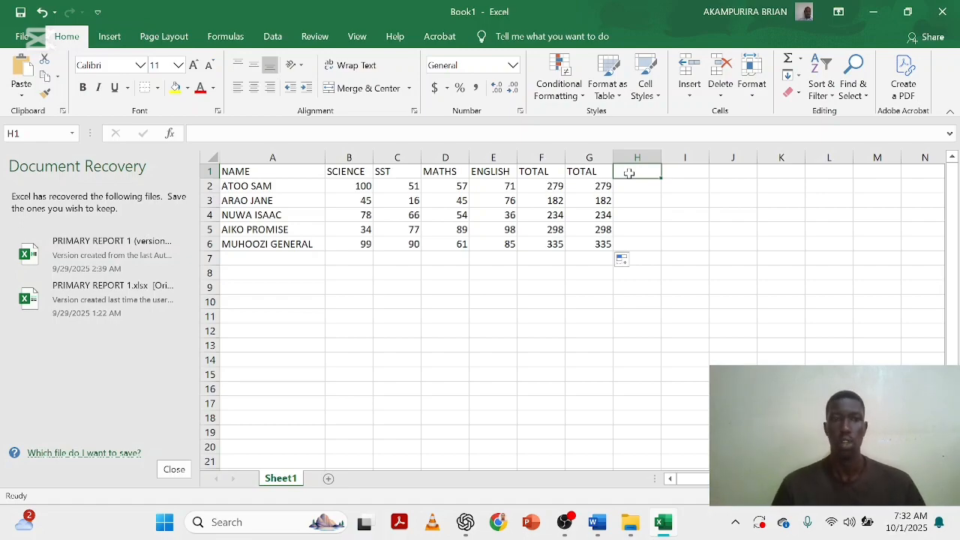
{"action": "type", "text": "A"}
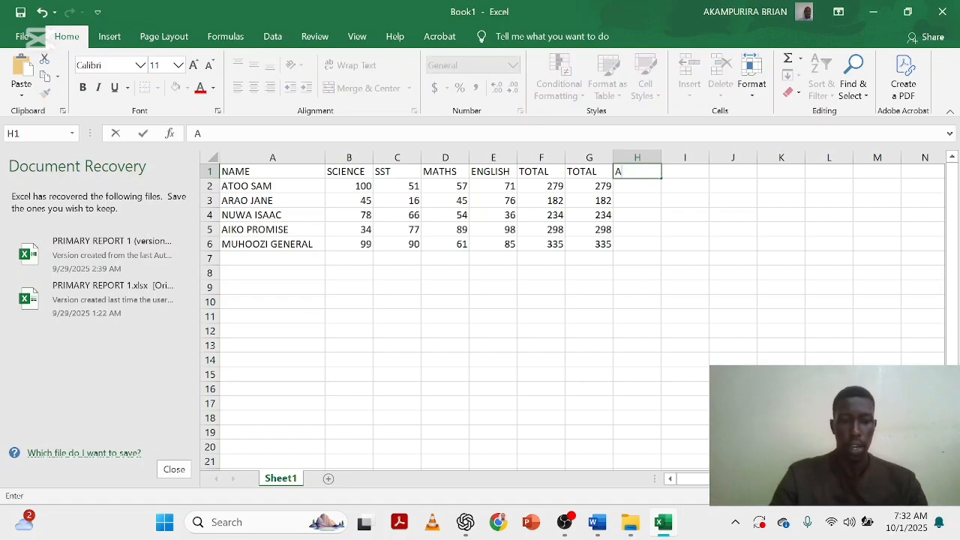
{"action": "type", "text": "VERAGE"}
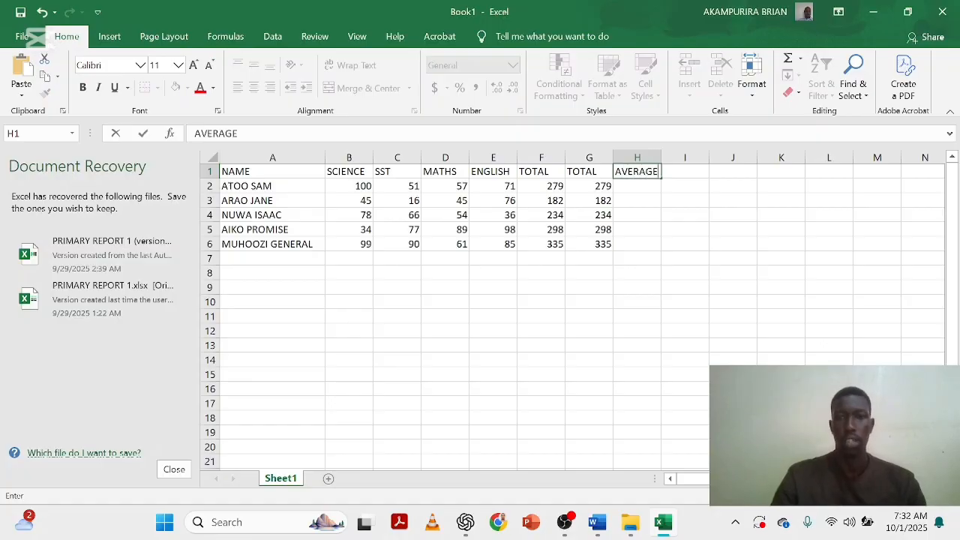
Average the first student's marks in H2 with =AVERAGE(B2:E2) and fill the formula down to H6.
{"action": "left_click", "coordinate": [628, 187]}
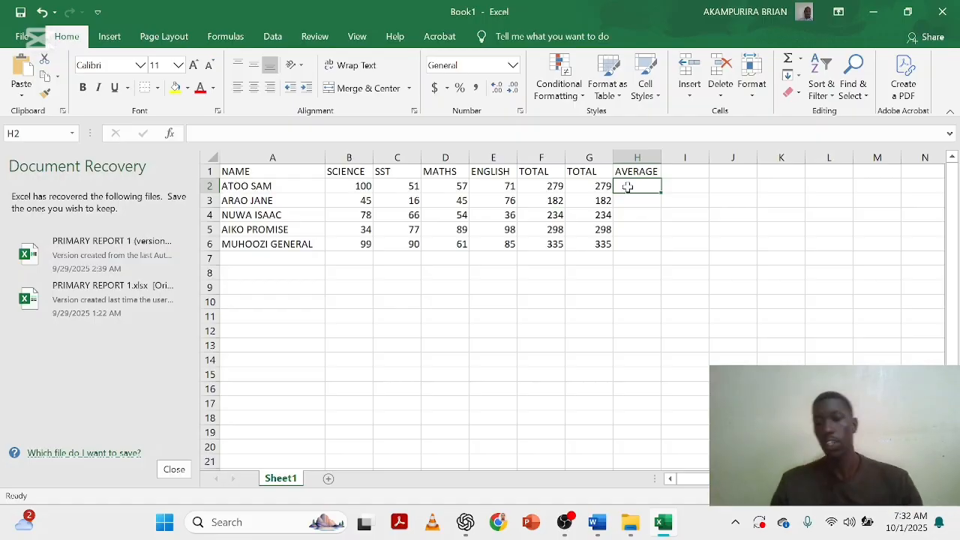
{"action": "type", "text": "="}
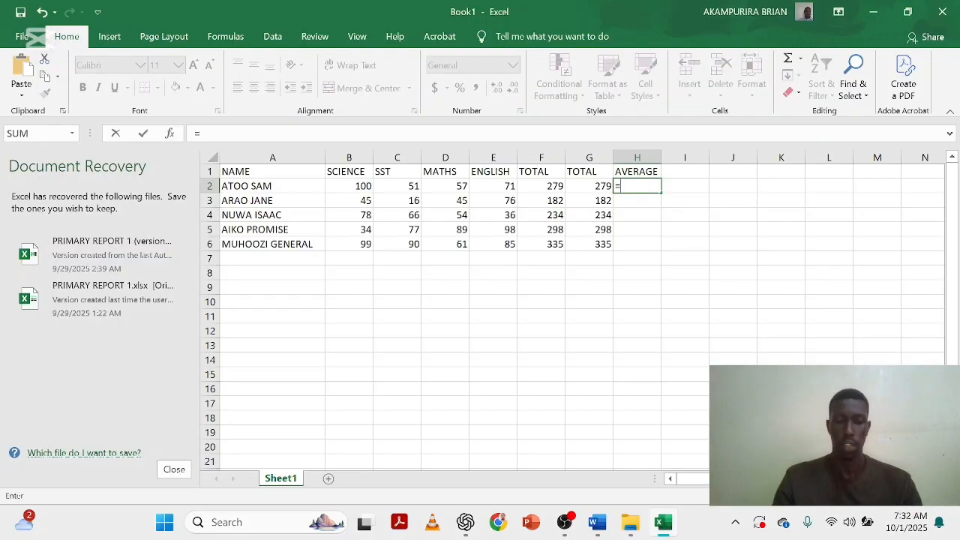
{"action": "type", "text": "AV"}
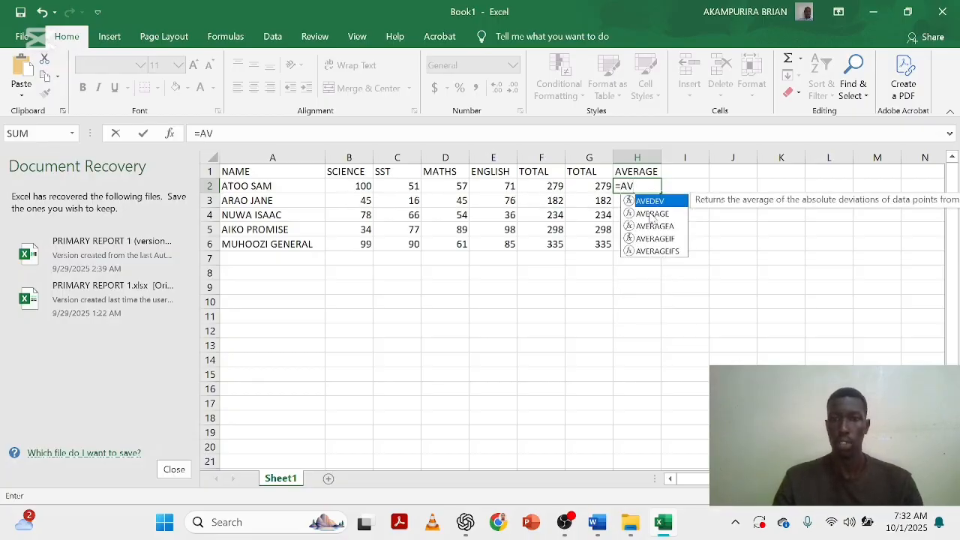
{"action": "left_click", "coordinate": [651, 215]}
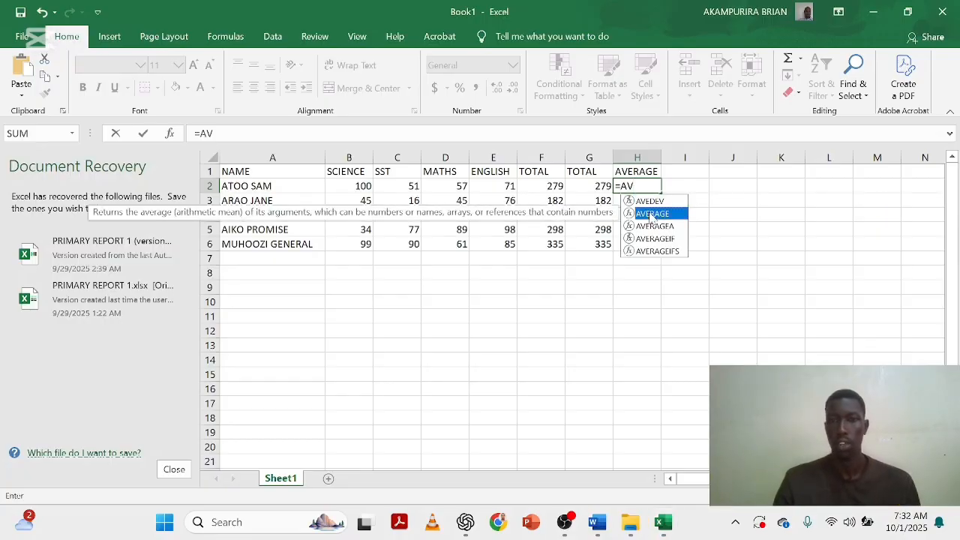
{"action": "double_click", "coordinate": [652, 214]}
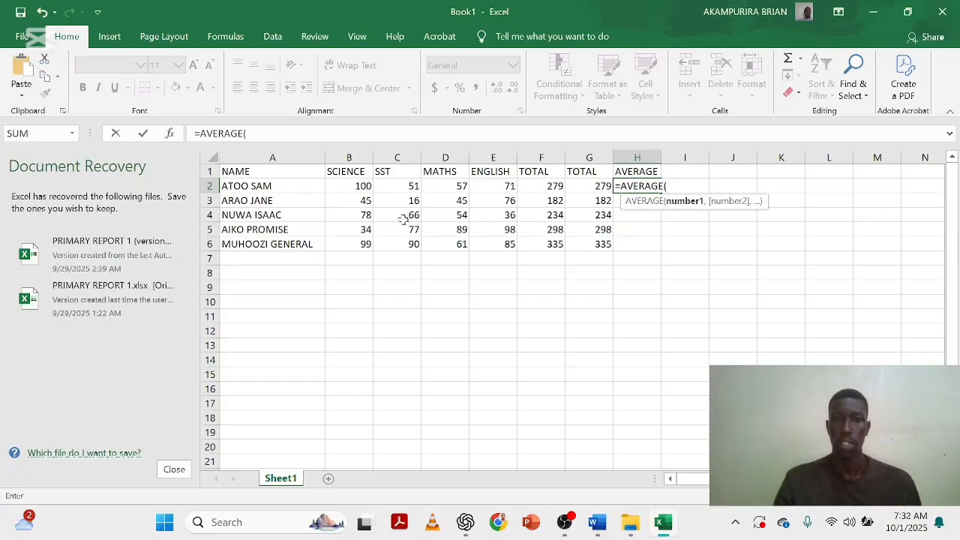
{"action": "left_click", "coordinate": [356, 187]}
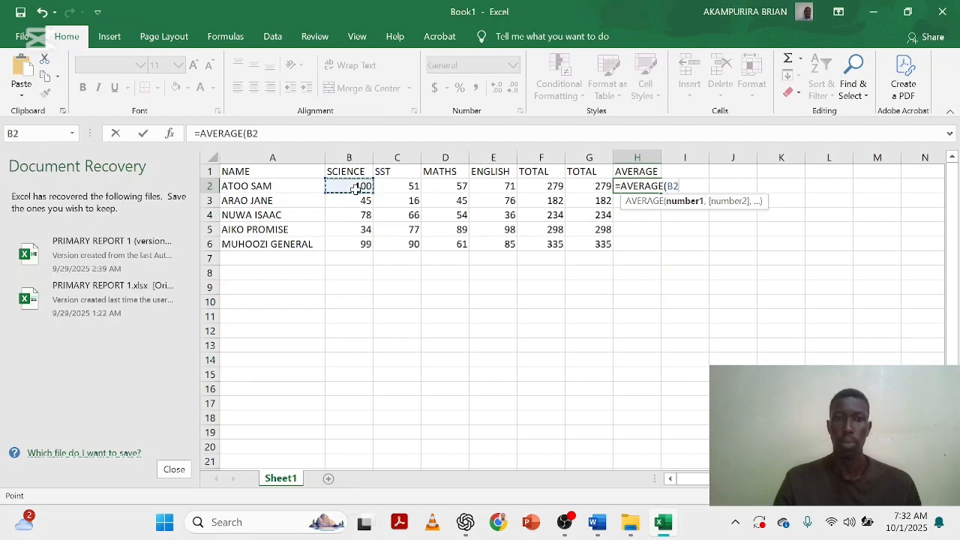
{"action": "left_click", "coordinate": [507, 187]}
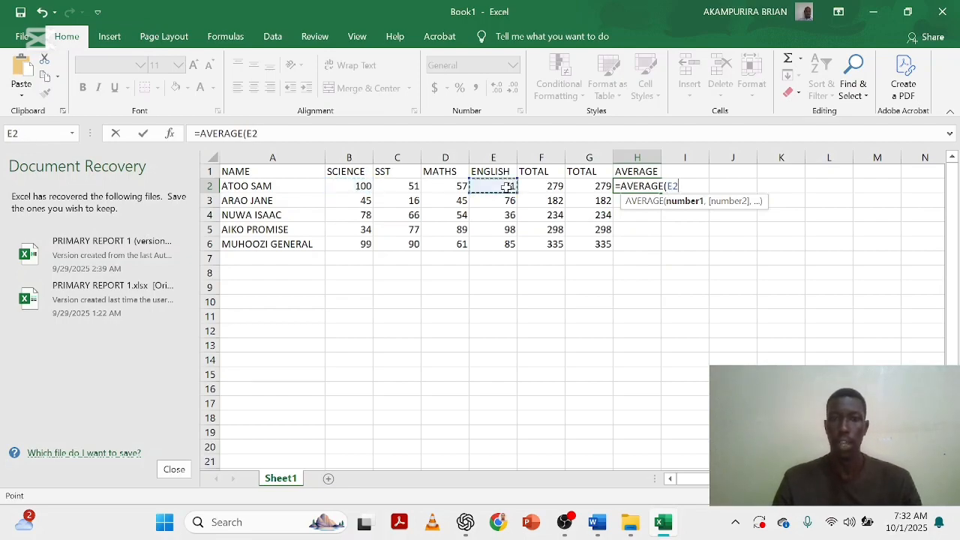
{"action": "left_click", "coordinate": [365, 186]}
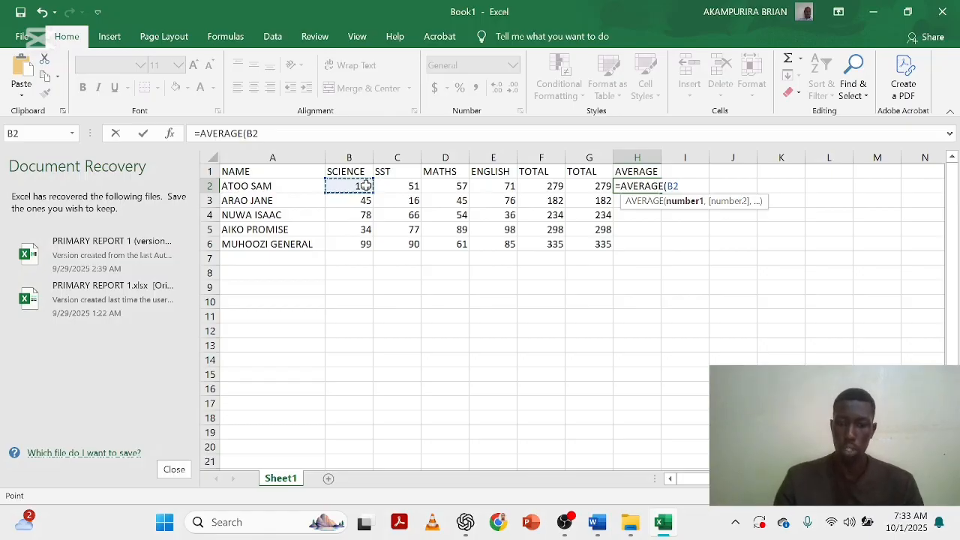
{"action": "key", "text": "F8"}
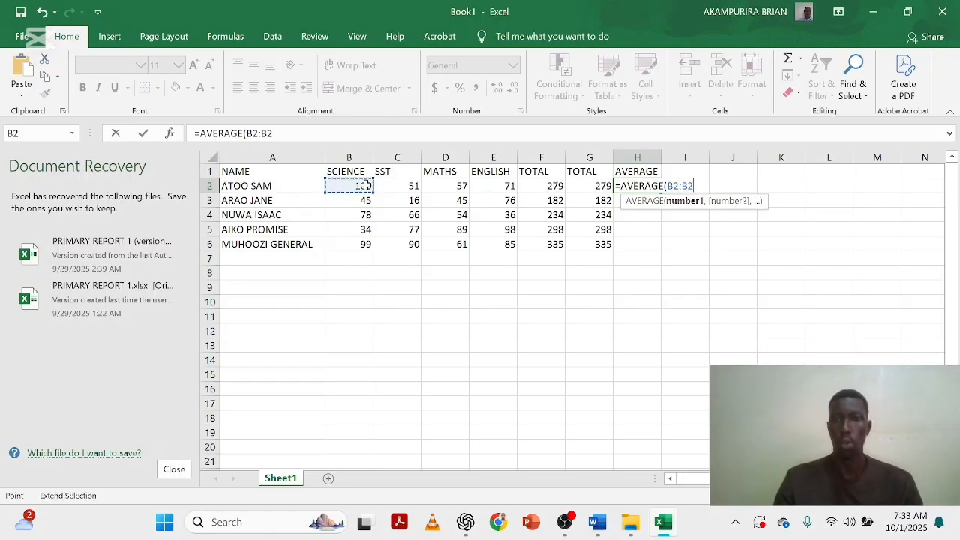
{"action": "left_click", "coordinate": [507, 198]}
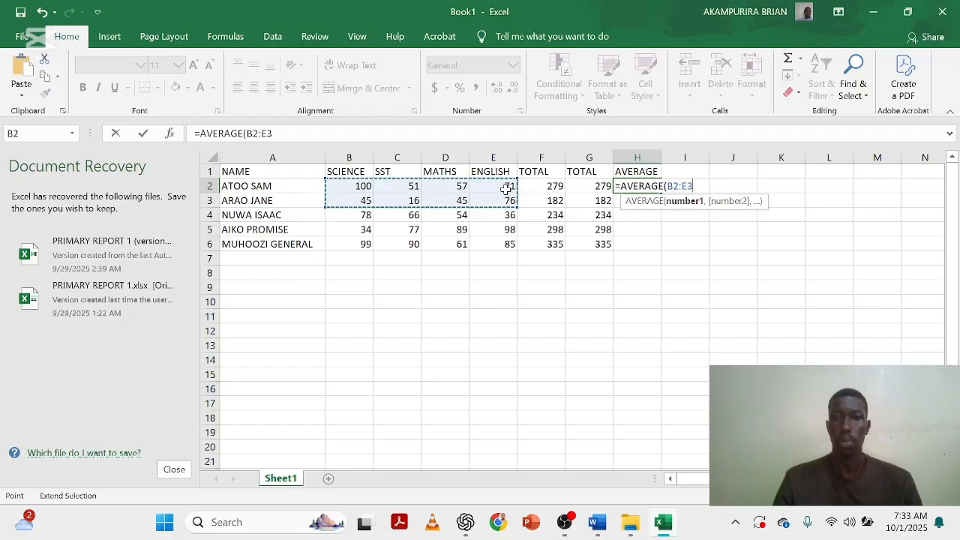
{"action": "left_click", "coordinate": [506, 187]}
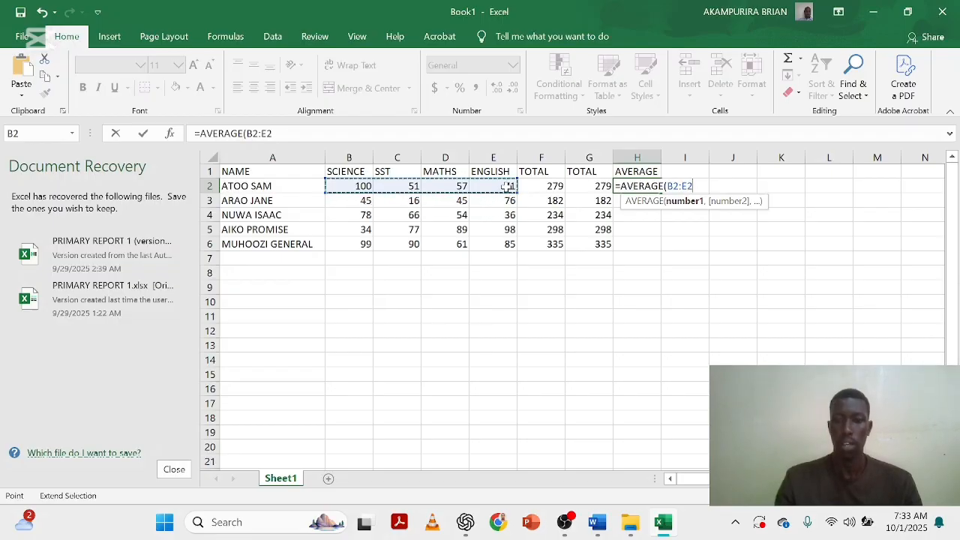
{"action": "type", "text": ")"}
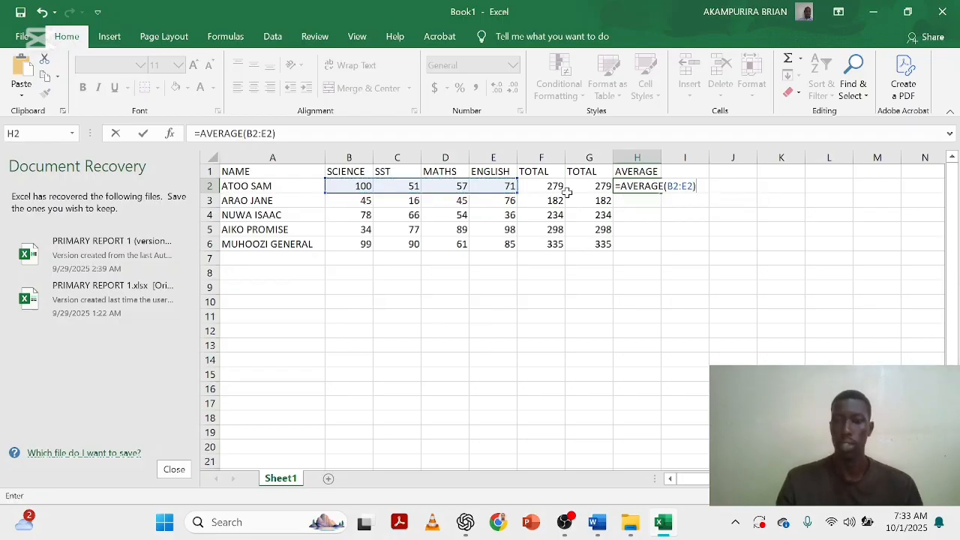
{"action": "key", "text": "Return"}
{"action": "left_click", "coordinate": [640, 187]}
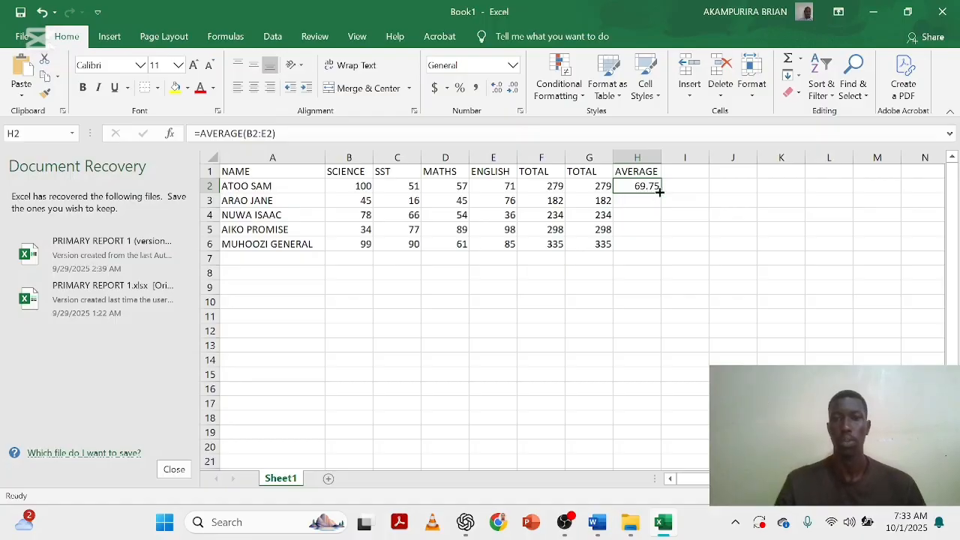
{"action": "double_click", "coordinate": [661, 192]}
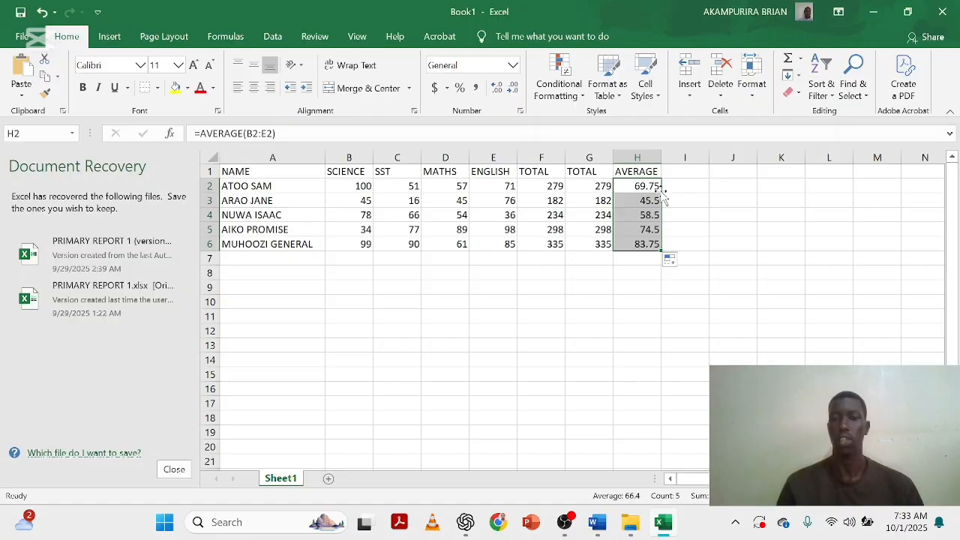
Enter the students' positions manually in column I: 3 in I2, 5 in I3, 4 in I4, 2 in I5 and 1 in I6.
{"action": "left_click", "coordinate": [680, 175]}
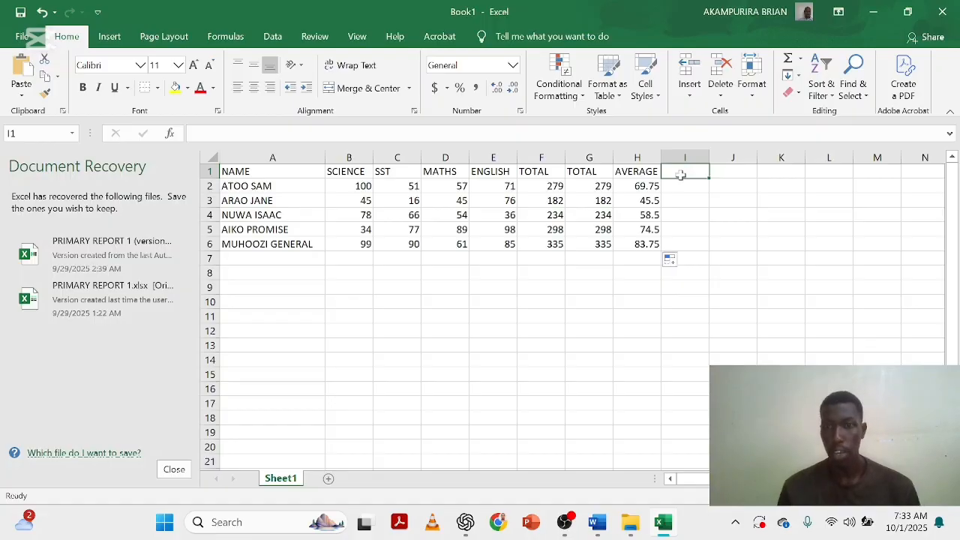
{"action": "left_click", "coordinate": [691, 248]}
{"action": "type", "text": "1"}
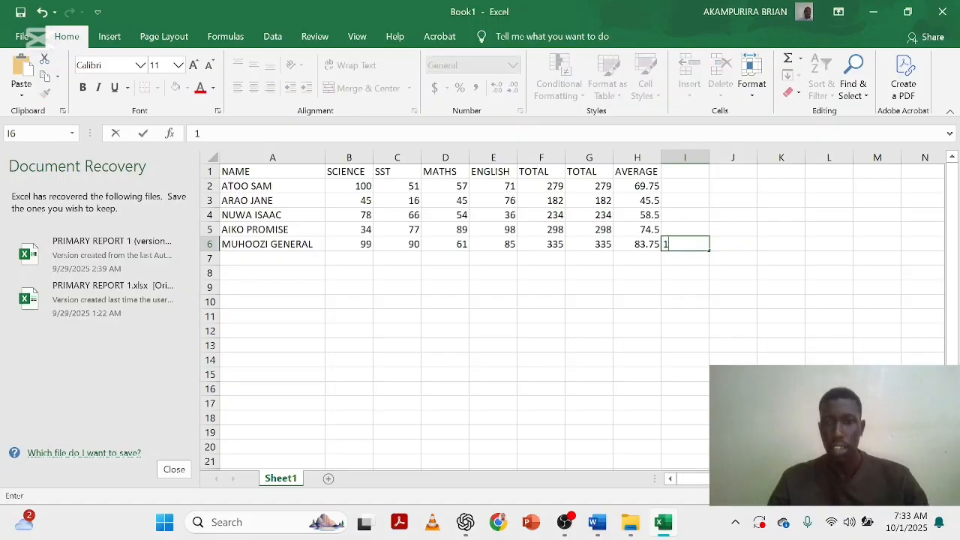
{"action": "left_click", "coordinate": [689, 230]}
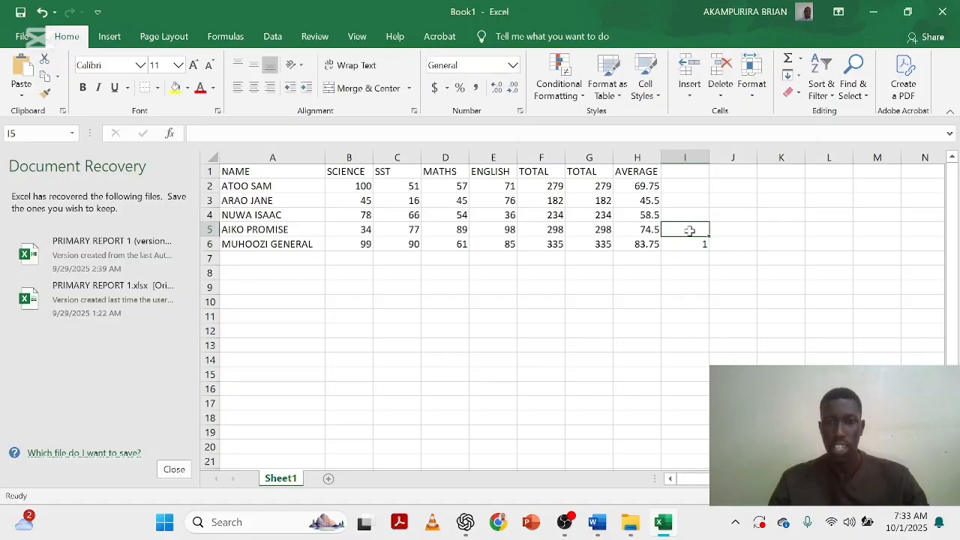
{"action": "type", "text": "2"}
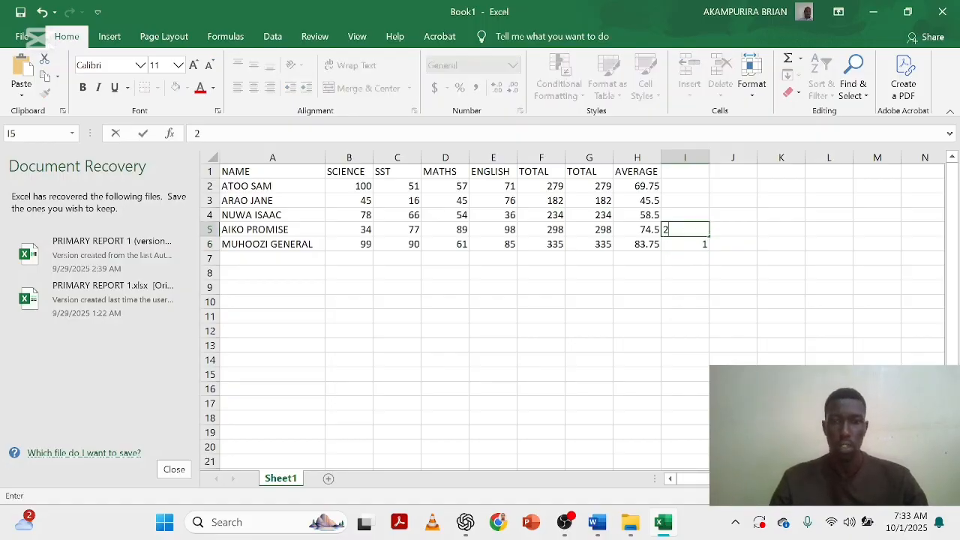
{"action": "left_click", "coordinate": [685, 187]}
{"action": "type", "text": "3"}
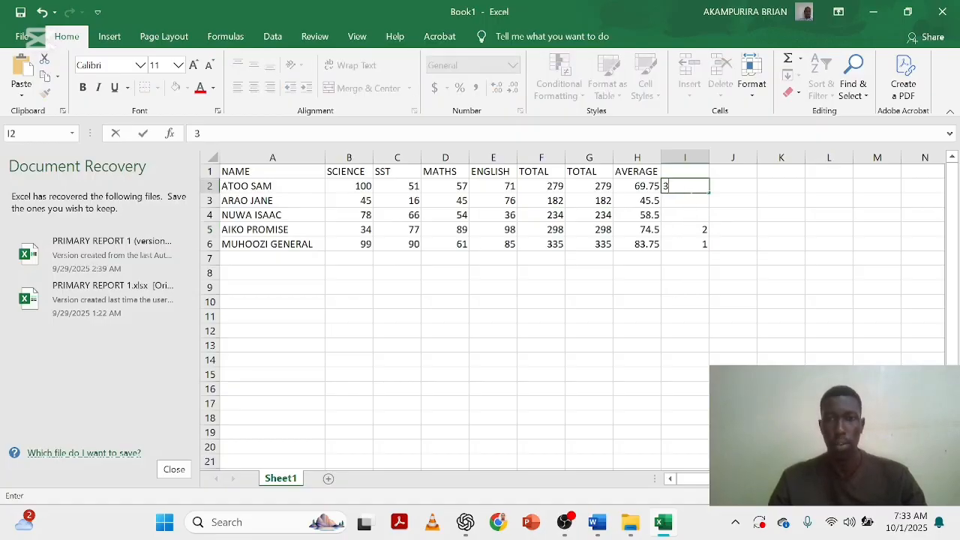
{"action": "left_click", "coordinate": [690, 214]}
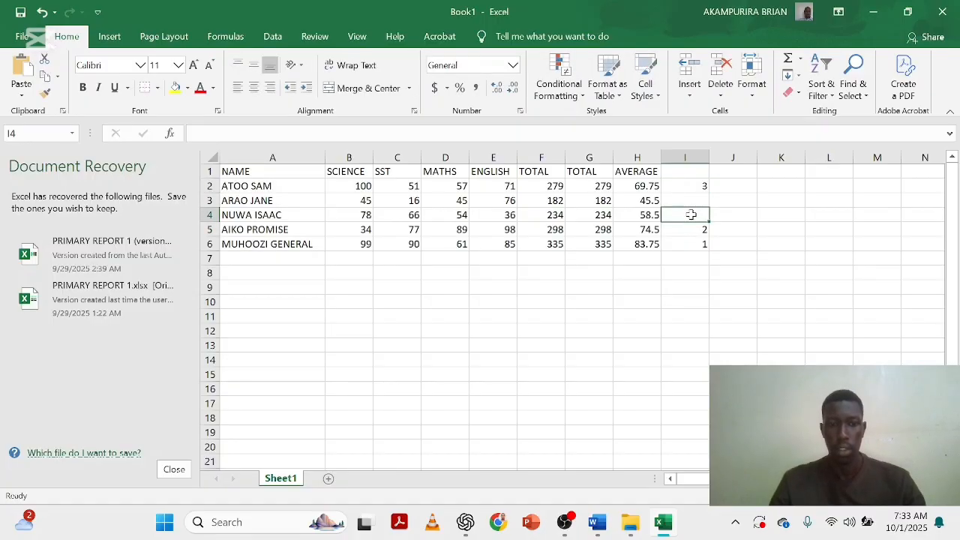
{"action": "type", "text": "4"}
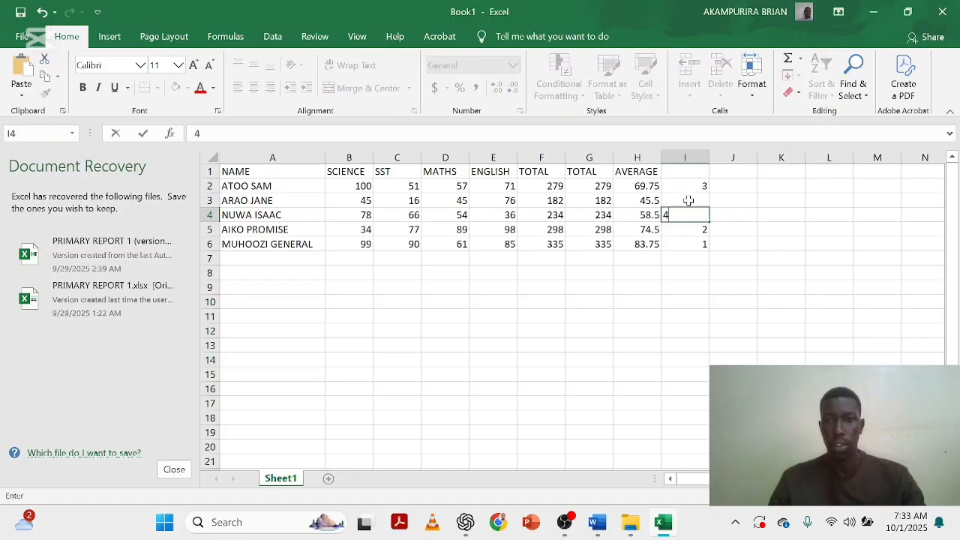
{"action": "left_click", "coordinate": [688, 200]}
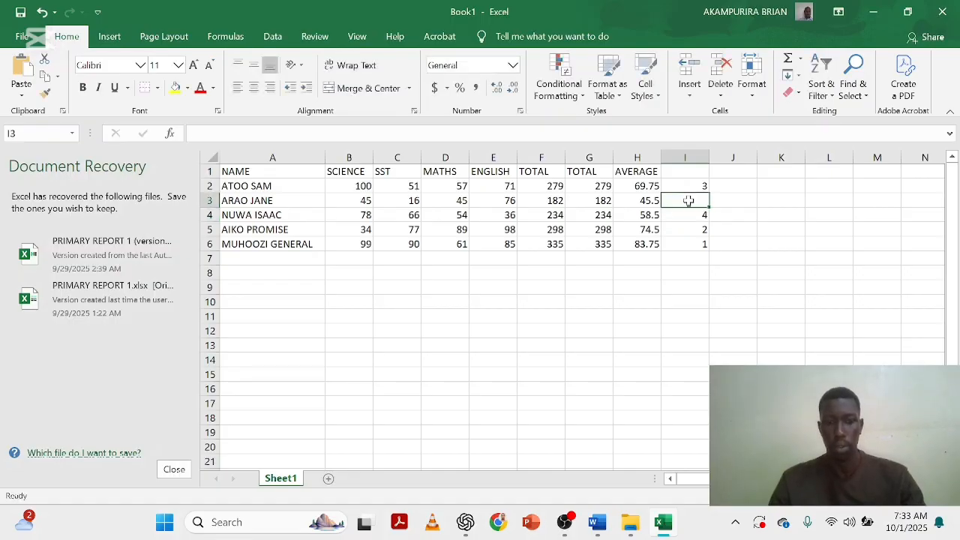
{"action": "type", "text": "5"}
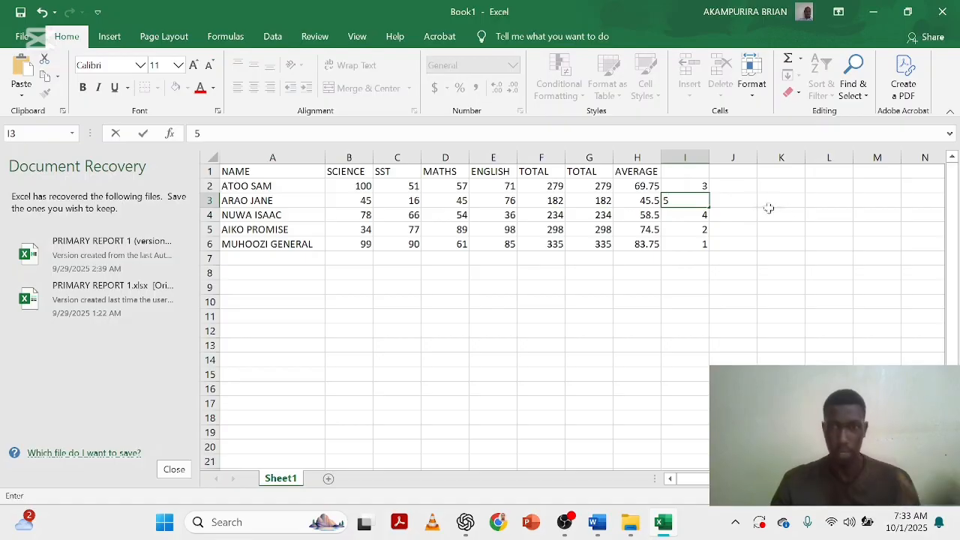
{"action": "left_click", "coordinate": [748, 204]}
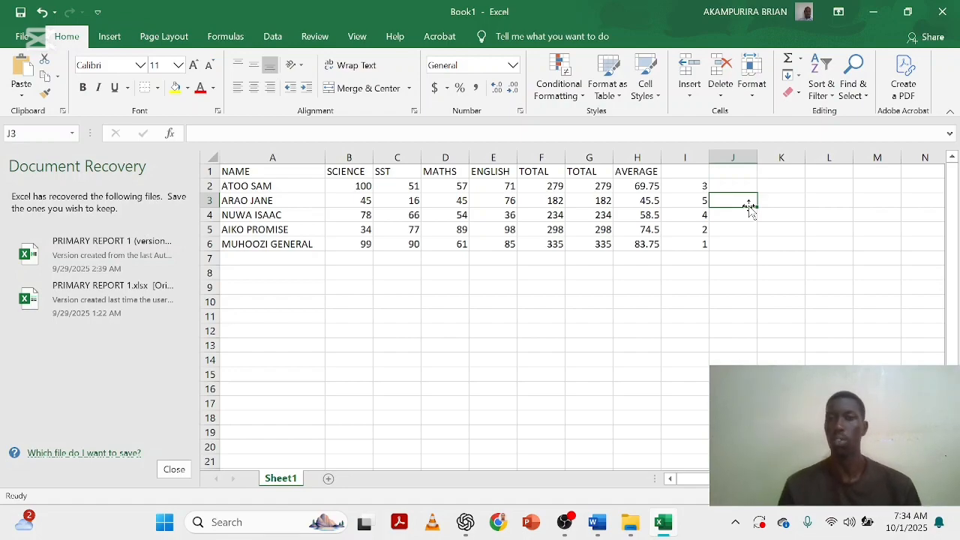
Enter the header POSITION in cell J1 and select cell J2 below it.
{"action": "left_click", "coordinate": [726, 173]}
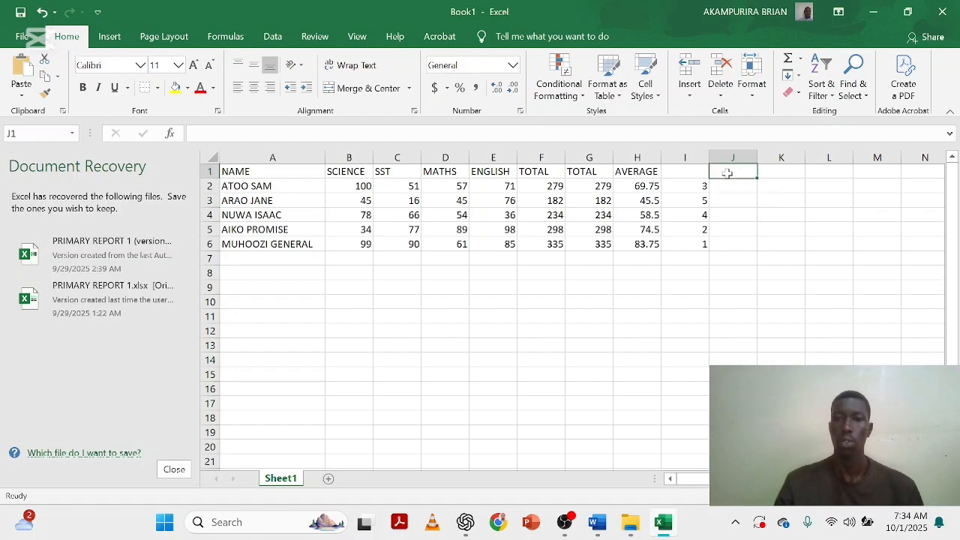
{"action": "type", "text": "POSITION"}
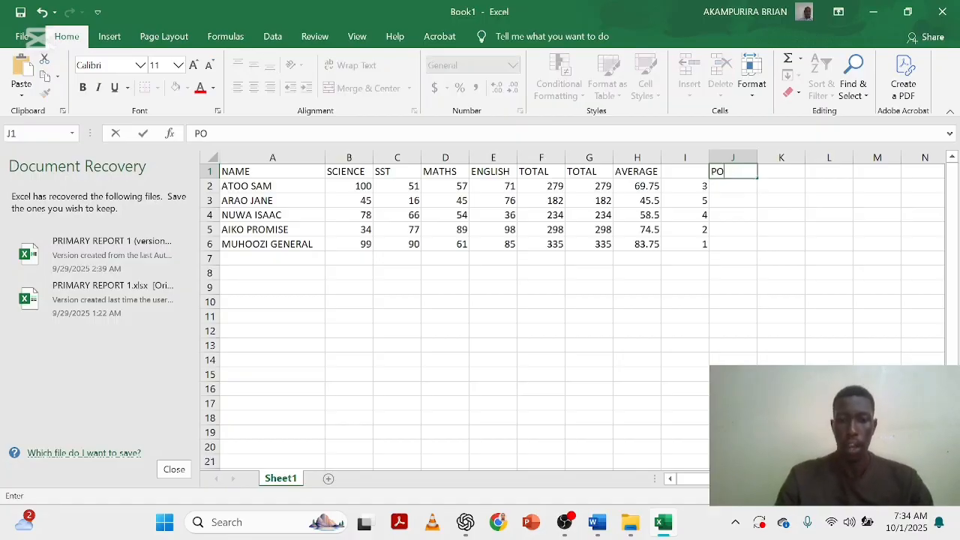
{"action": "left_click", "coordinate": [726, 187]}
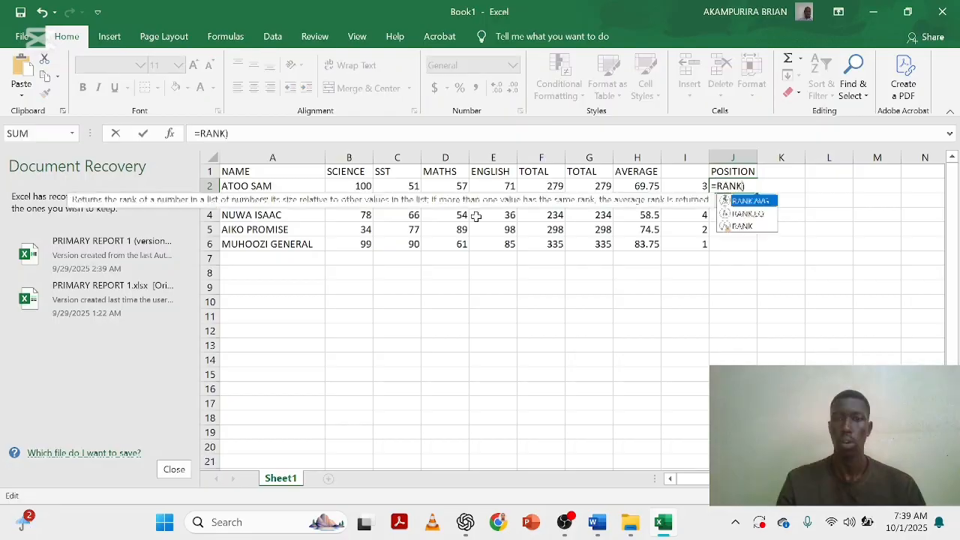
Clear the incomplete formula =RANK) from cell J2.
{"action": "key", "text": "BackSpace"}
{"action": "key", "text": "BackSpace"}
{"action": "key", "text": "BackSpace"}
{"action": "key", "text": "BackSpace"}
{"action": "key", "text": "BackSpace"}
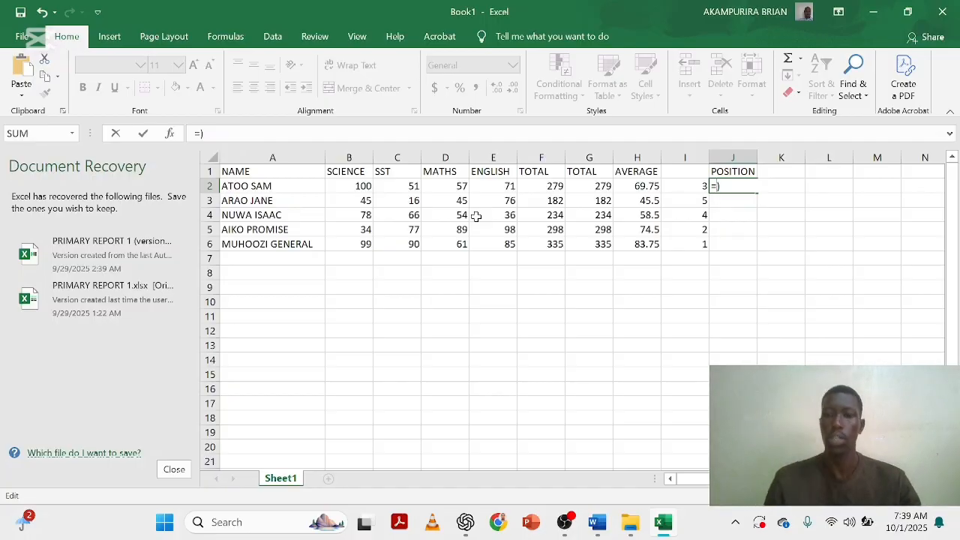
{"action": "key", "text": "Escape"}
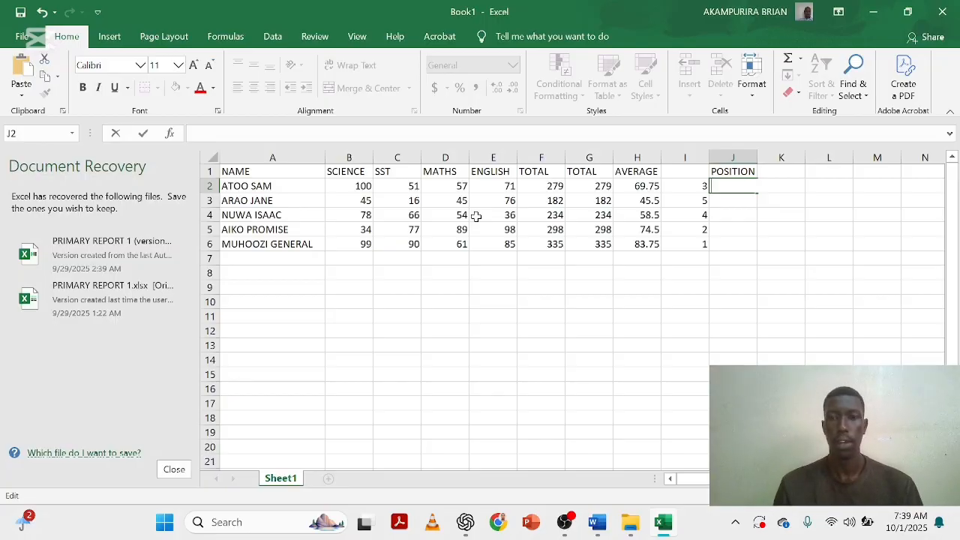
Write the formula =RANK(H2,H2:H6) in J2 to rank the first student's average against all five averages.
{"action": "type", "text": "="}
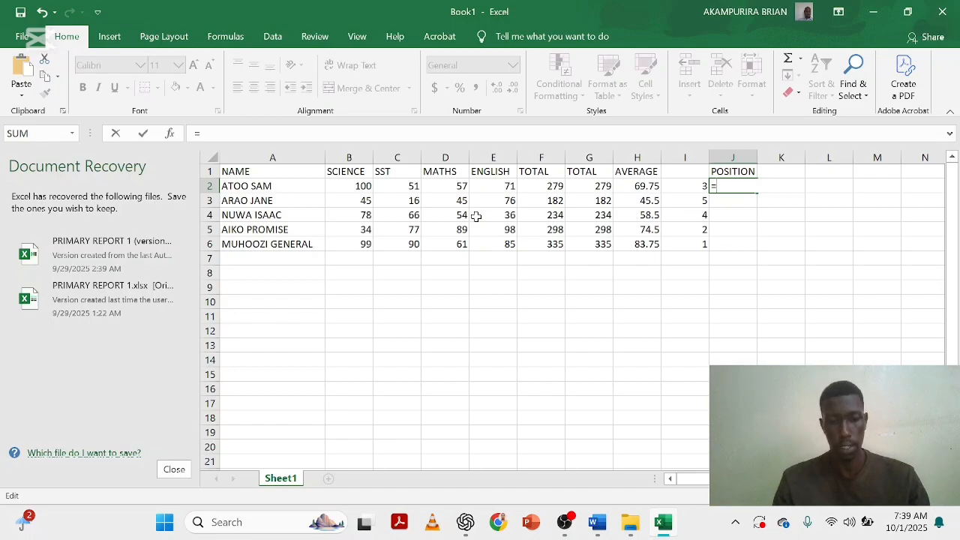
{"action": "type", "text": "RANK"}
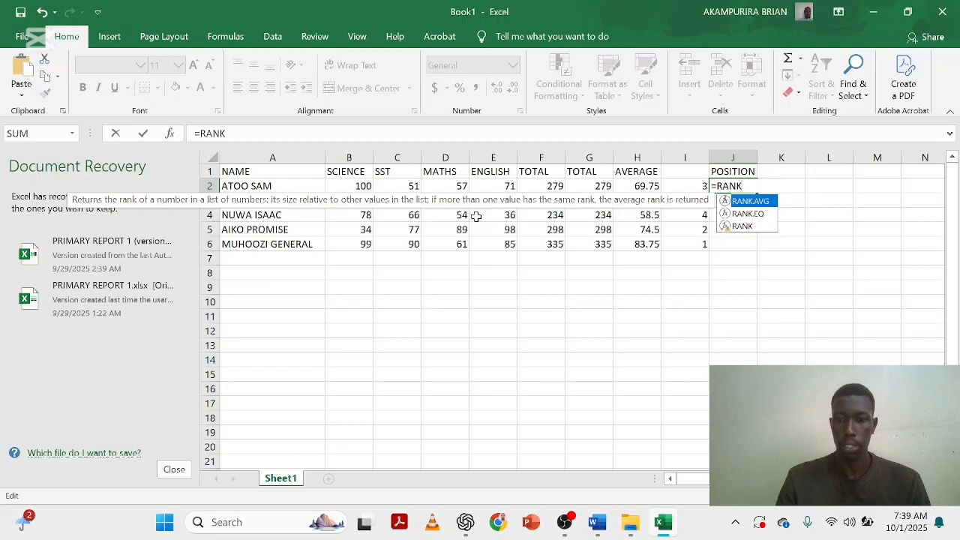
{"action": "type", "text": "("}
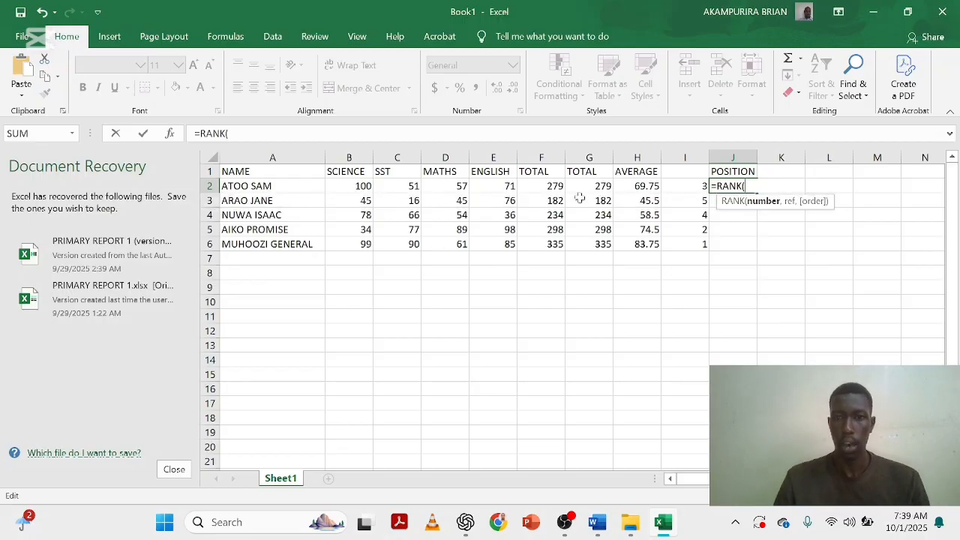
{"action": "left_click", "coordinate": [629, 186]}
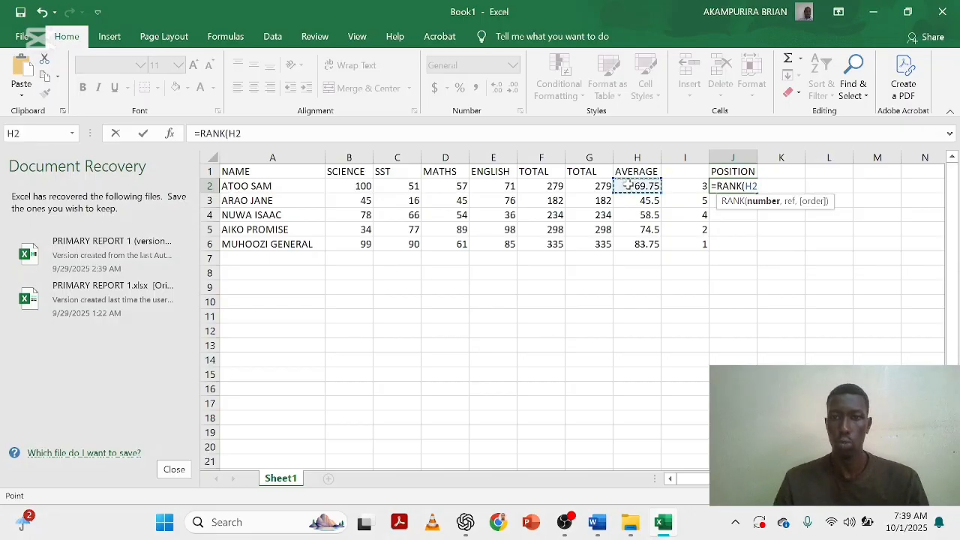
{"action": "type", "text": ","}
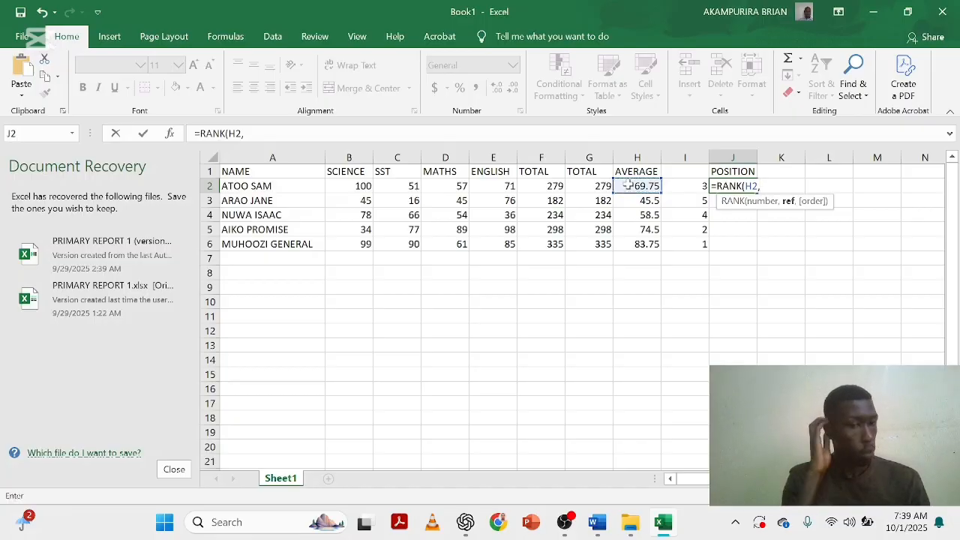
{"action": "type", "text": "H2"}
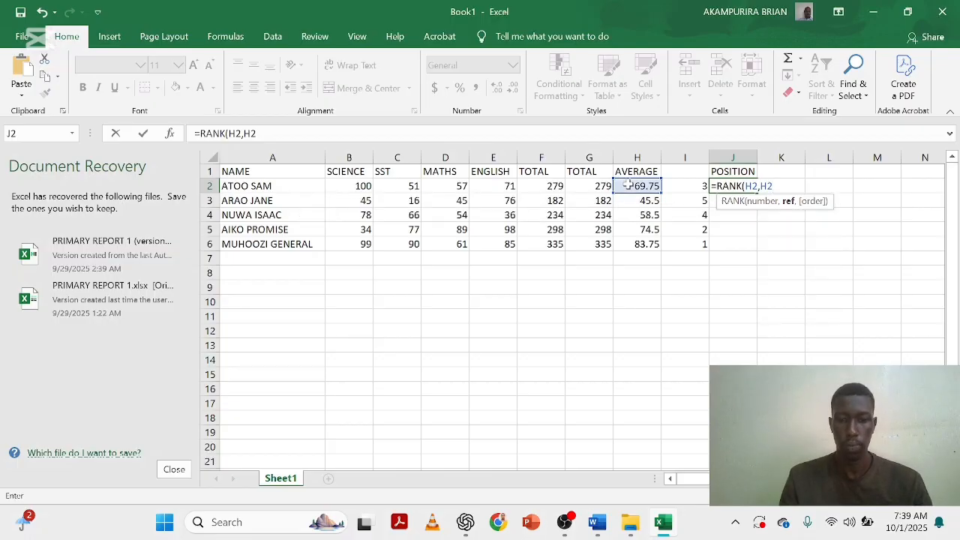
{"action": "type", "text": ":"}
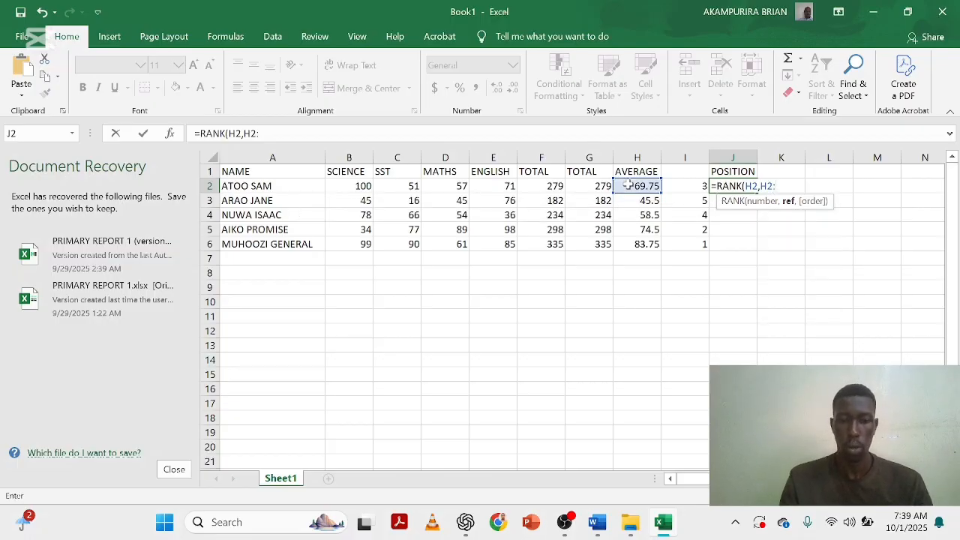
{"action": "type", "text": "H"}
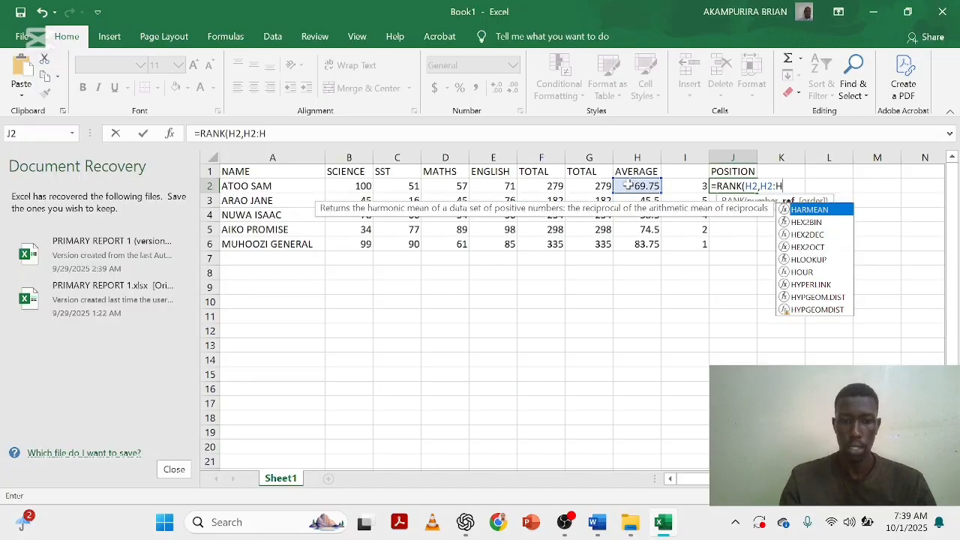
{"action": "type", "text": "6"}
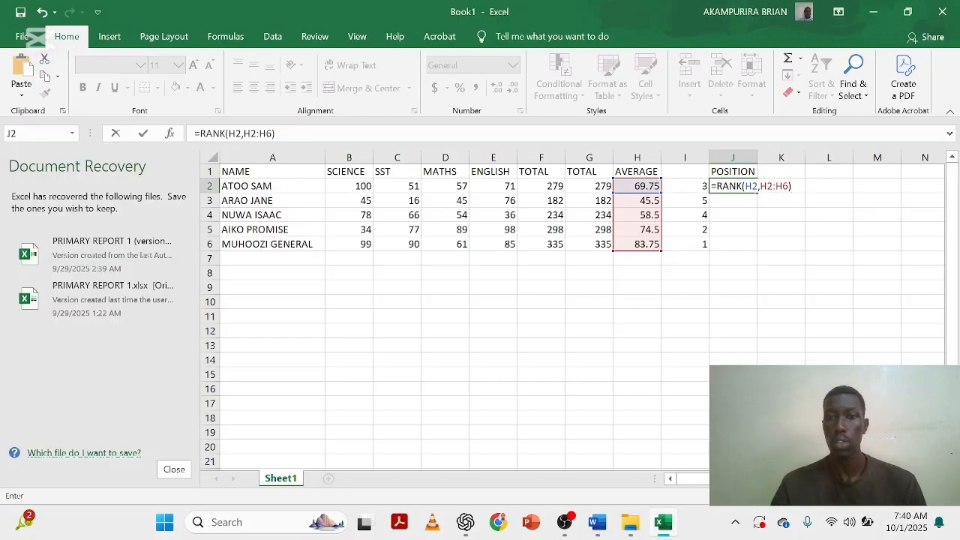
Make the ranking range absolute as $H$2:$H$6 in J2's formula and fill the formula down to J6.
{"action": "left_click", "coordinate": [758, 186]}
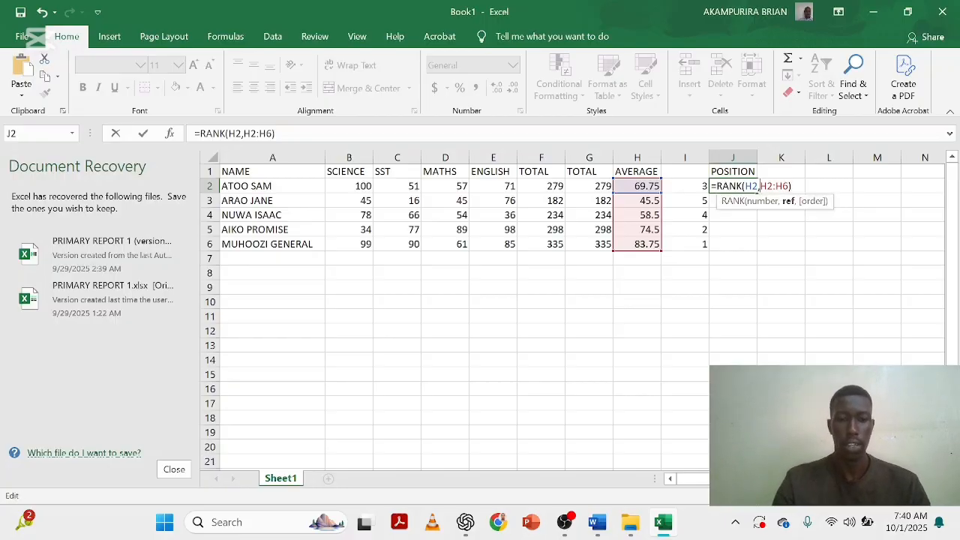
{"action": "type", "text": "$"}
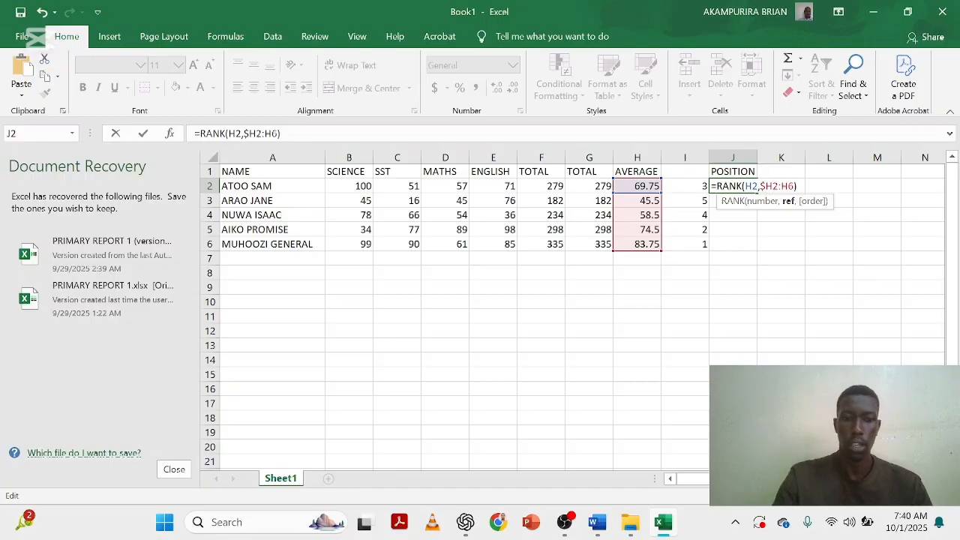
{"action": "key", "text": "Right"}
{"action": "type", "text": "$"}
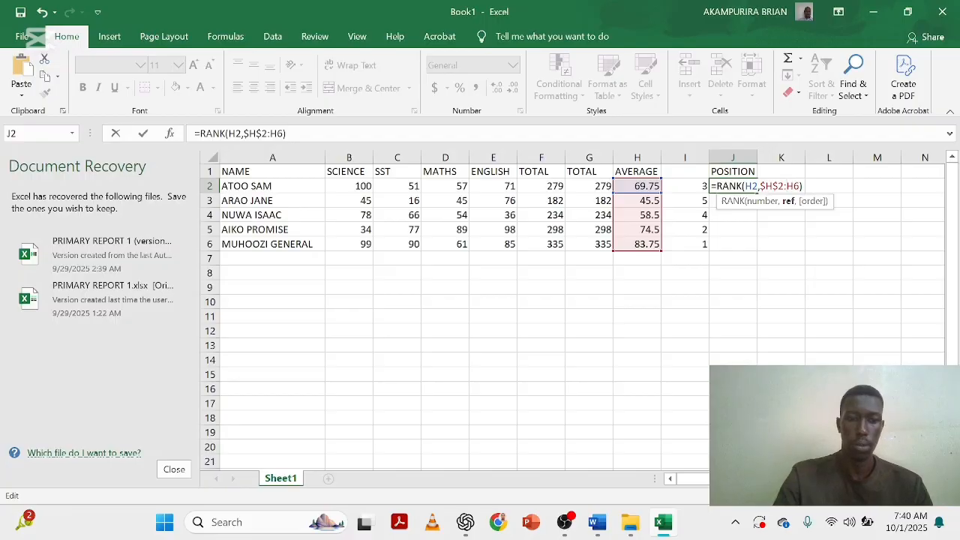
{"action": "key", "text": "Right"}
{"action": "key", "text": "Right"}
{"action": "type", "text": "$"}
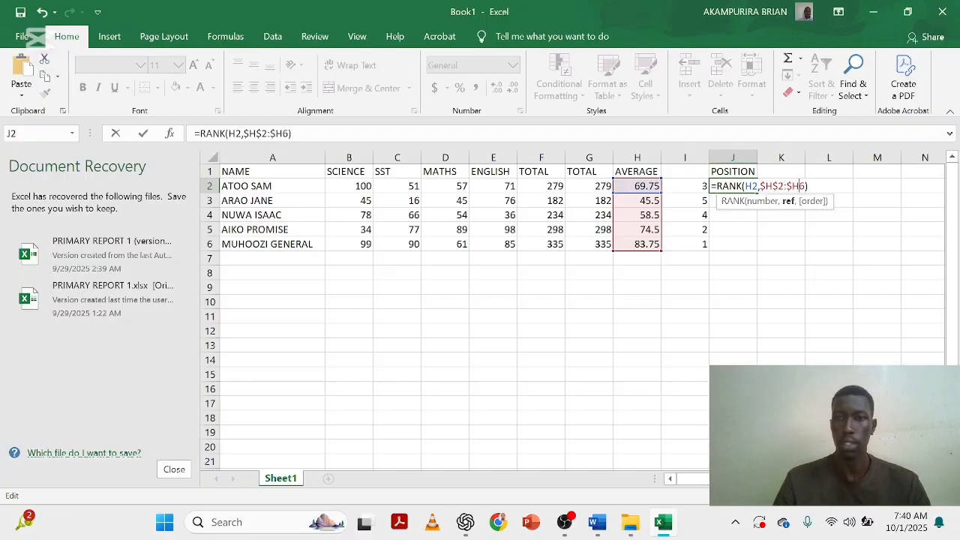
{"action": "key", "text": "Right"}
{"action": "type", "text": "^"}
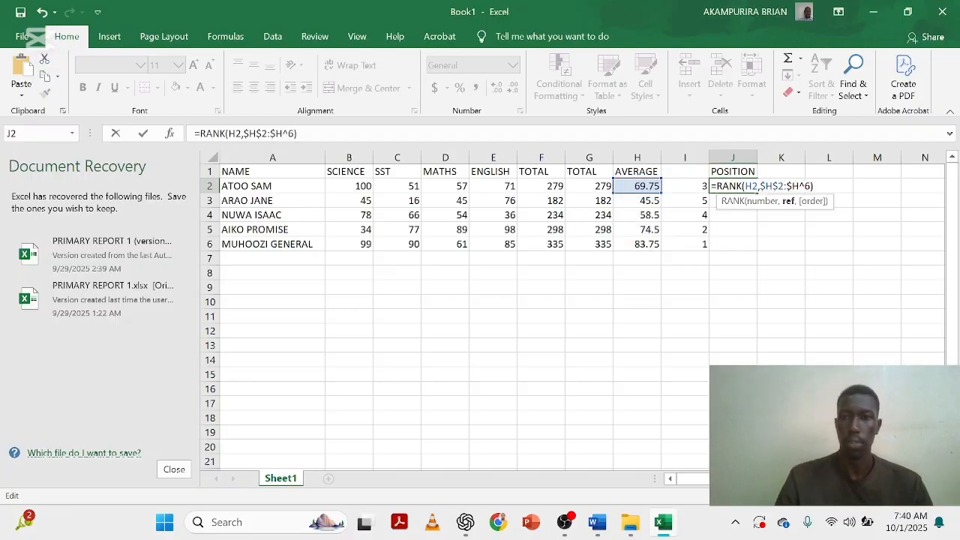
{"action": "key", "text": "BackSpace"}
{"action": "type", "text": "$"}
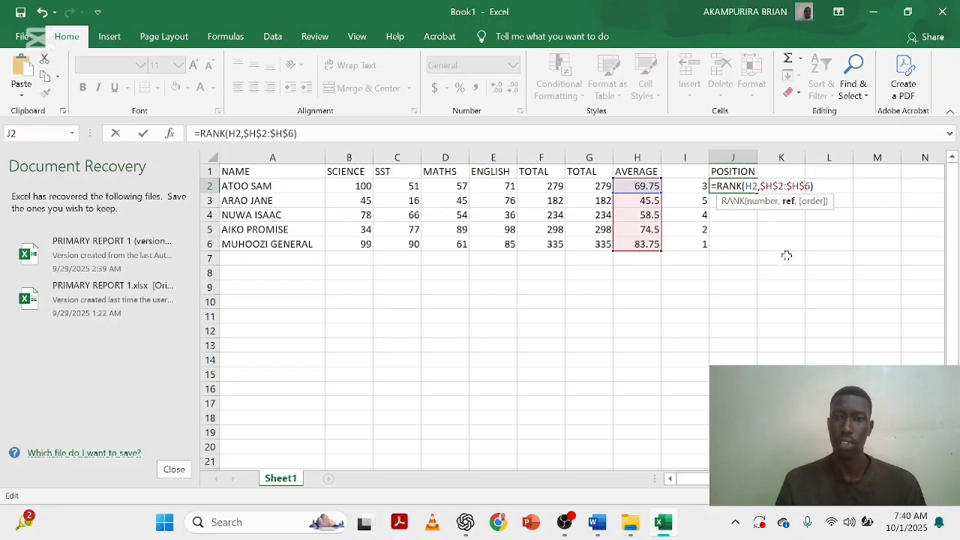
{"action": "key", "text": "Return"}
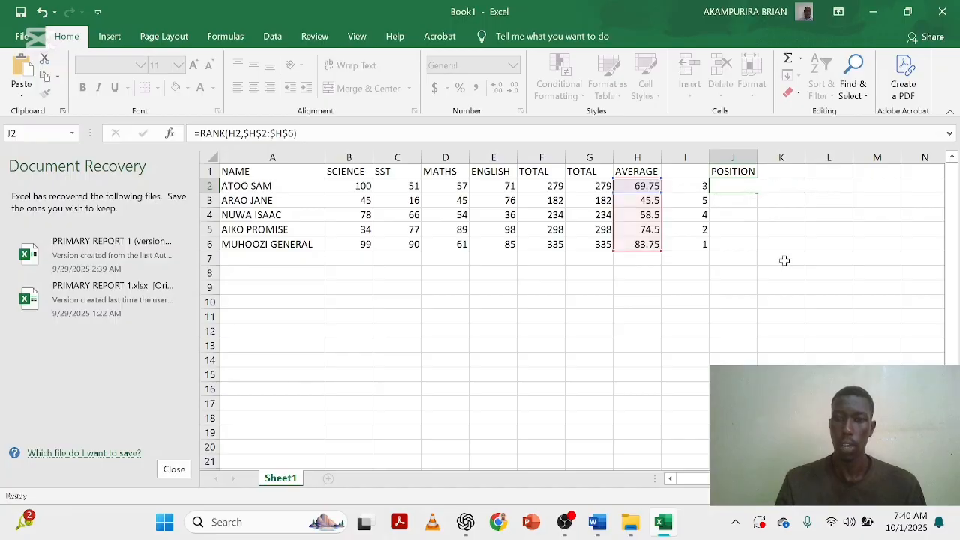
{"action": "left_click", "coordinate": [742, 185]}
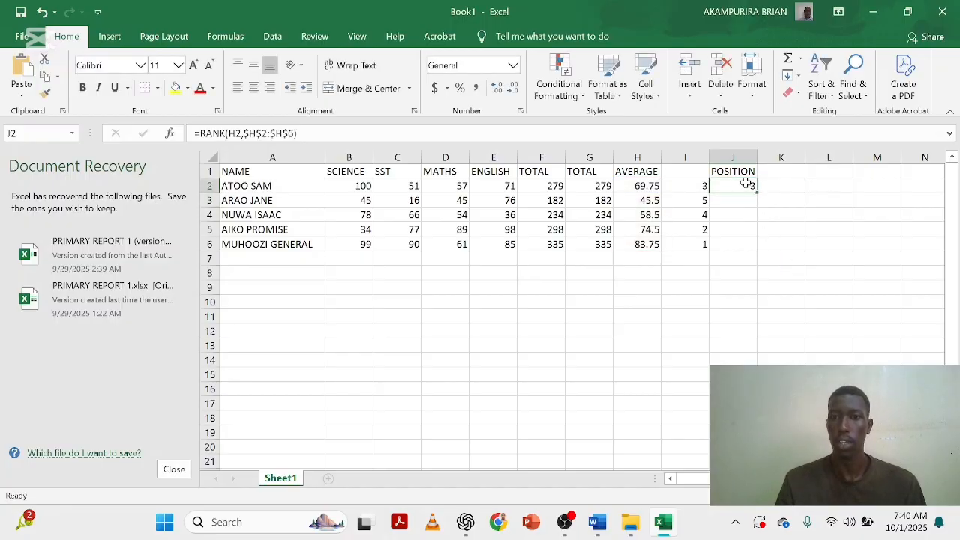
{"action": "double_click", "coordinate": [757, 190]}
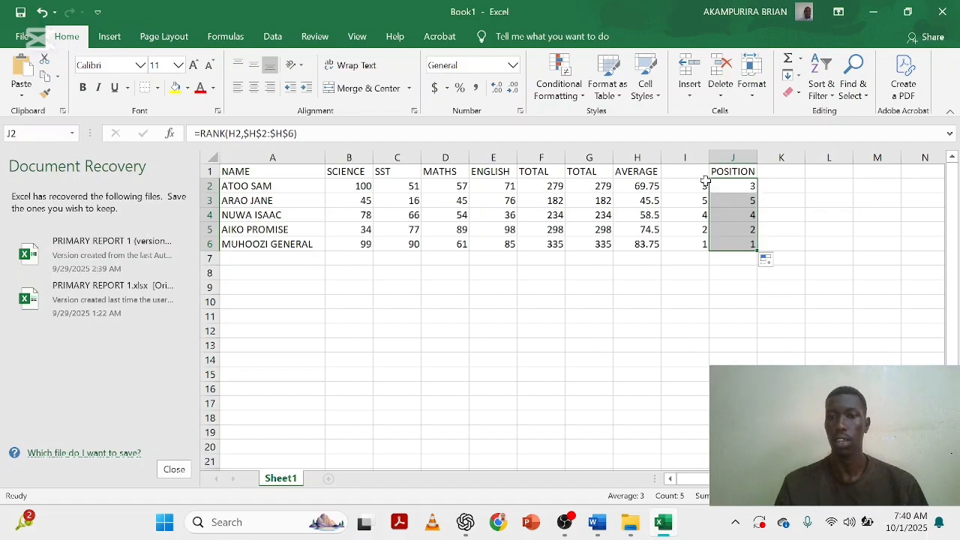
Enter the header COMMENT in cell K1.
{"action": "left_click", "coordinate": [775, 174]}
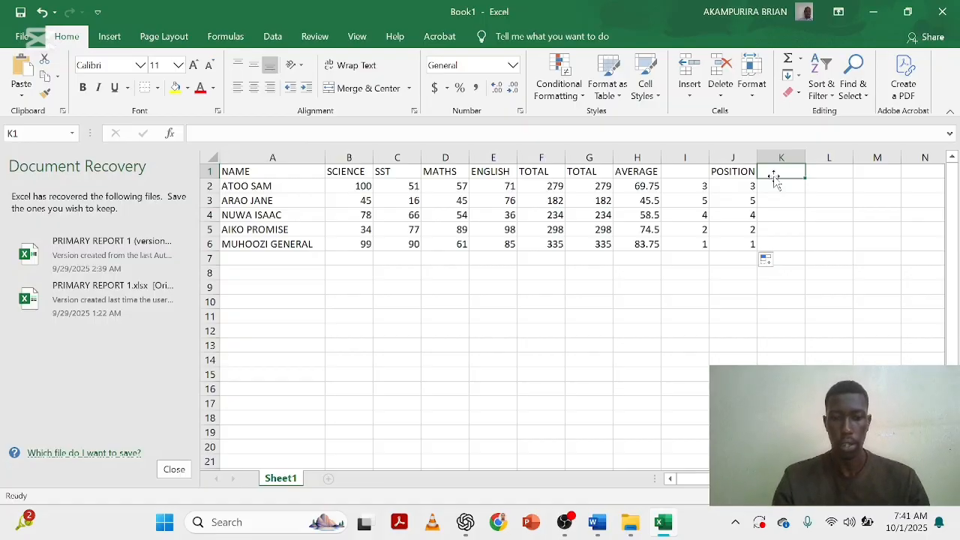
{"action": "type", "text": "COMMENT"}
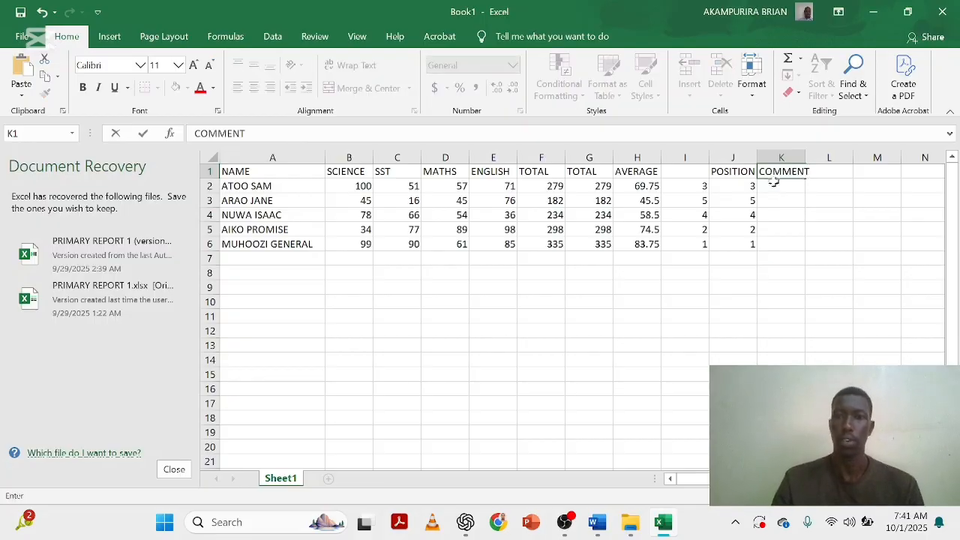
{"action": "key", "text": "Return"}
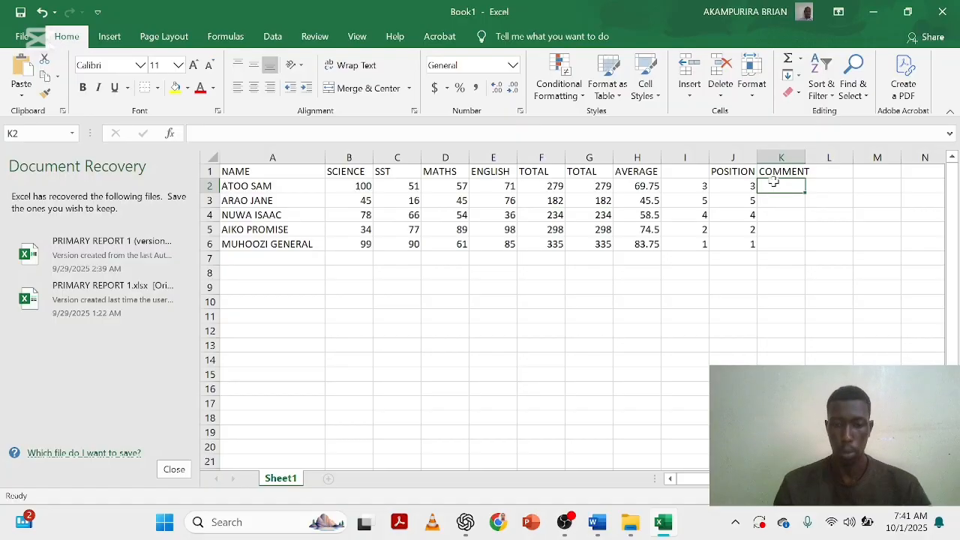
Begin an IF formula in K2 that tests whether the first student's average is above 50, using H2>50.
{"action": "type", "text": "="}
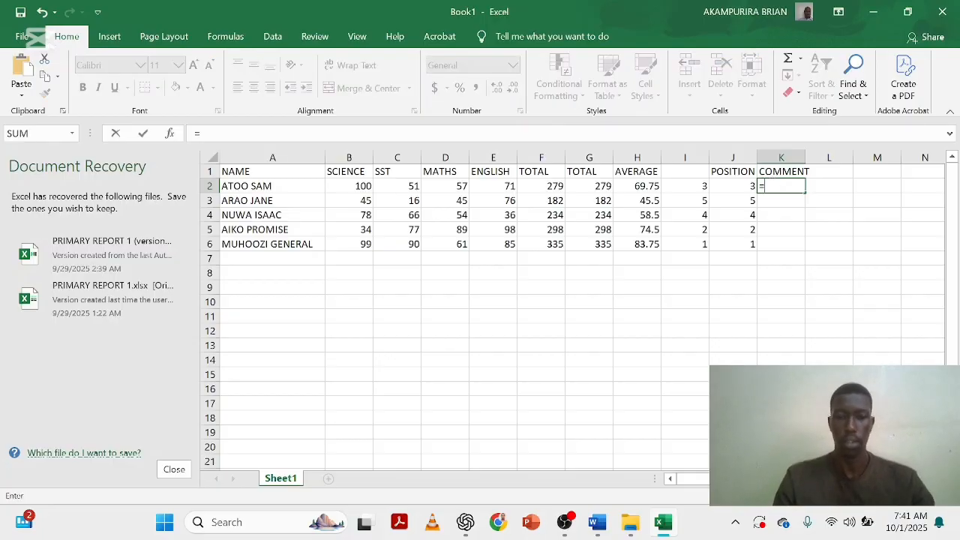
{"action": "type", "text": "IF"}
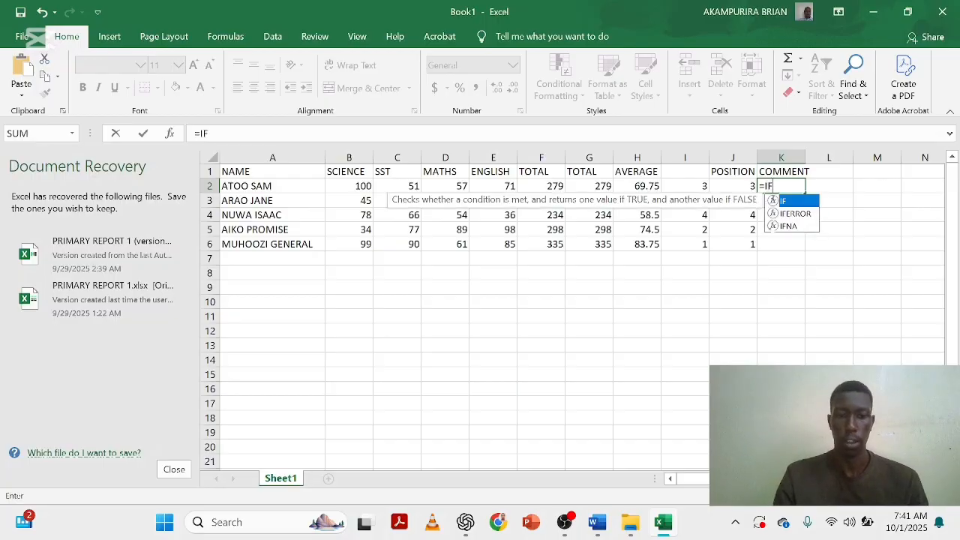
{"action": "type", "text": "("}
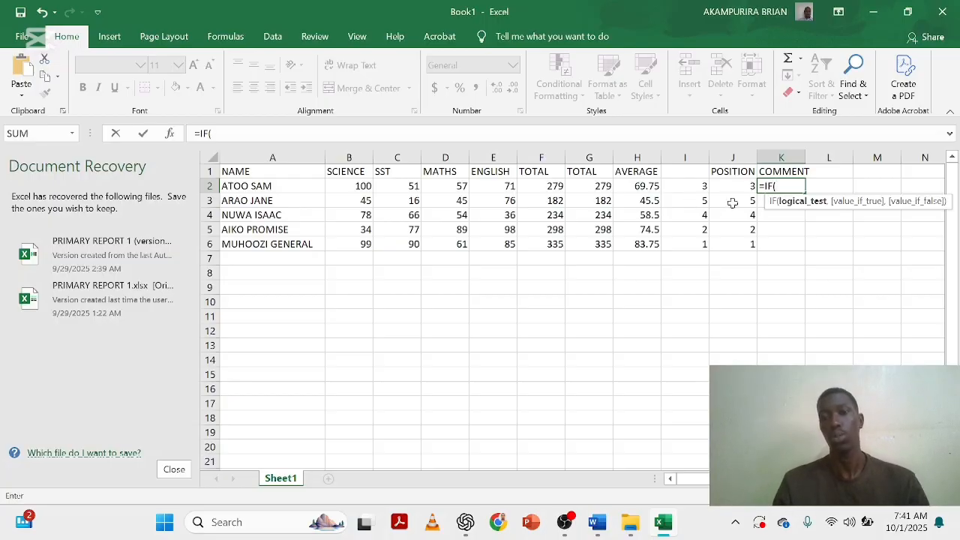
{"action": "left_click", "coordinate": [646, 187]}
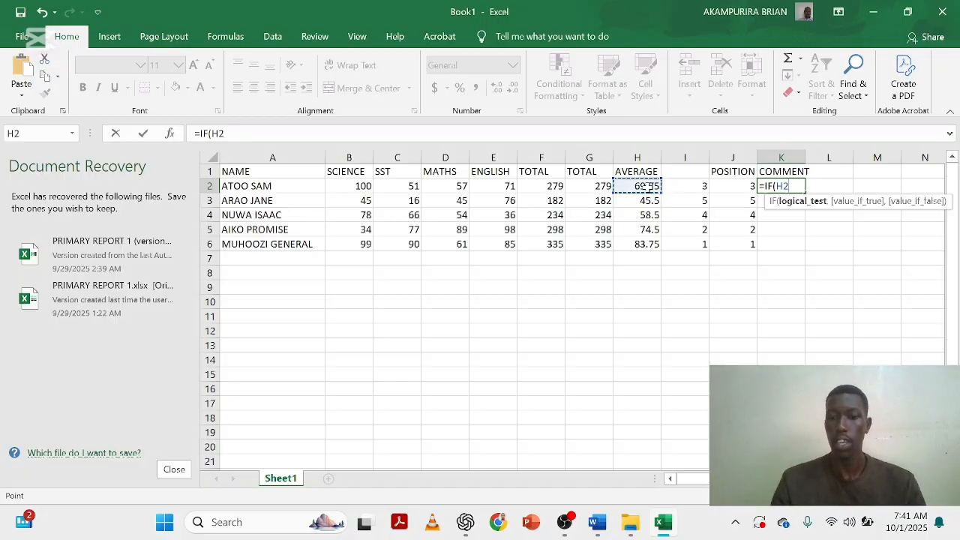
{"action": "type", "text": "\\"}
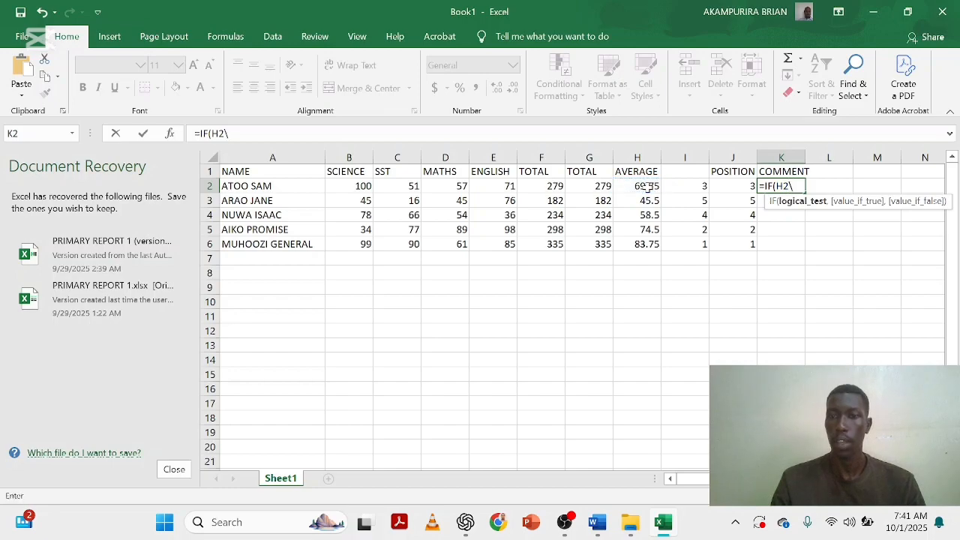
{"action": "key", "text": "BackSpace"}
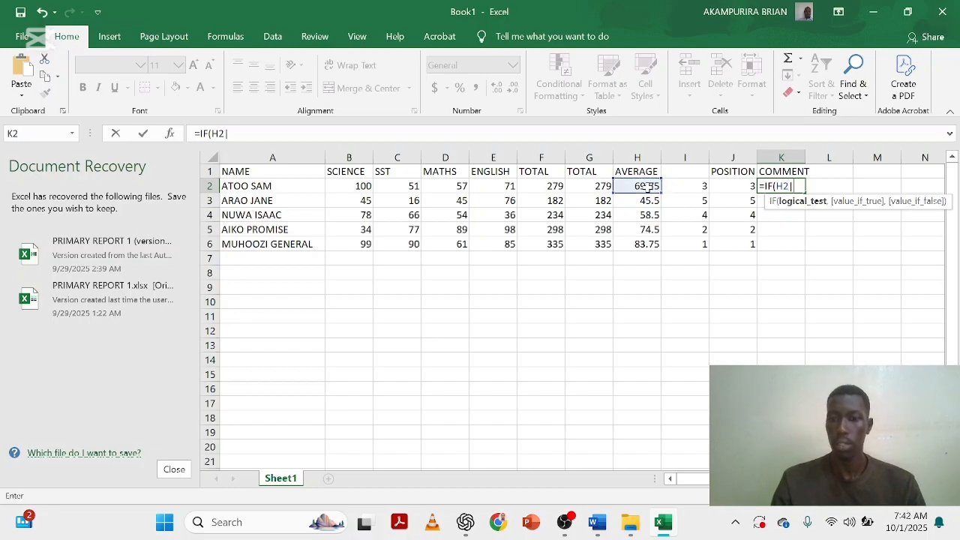
{"action": "type", "text": "\""}
{"action": "key", "text": "BackSpace"}
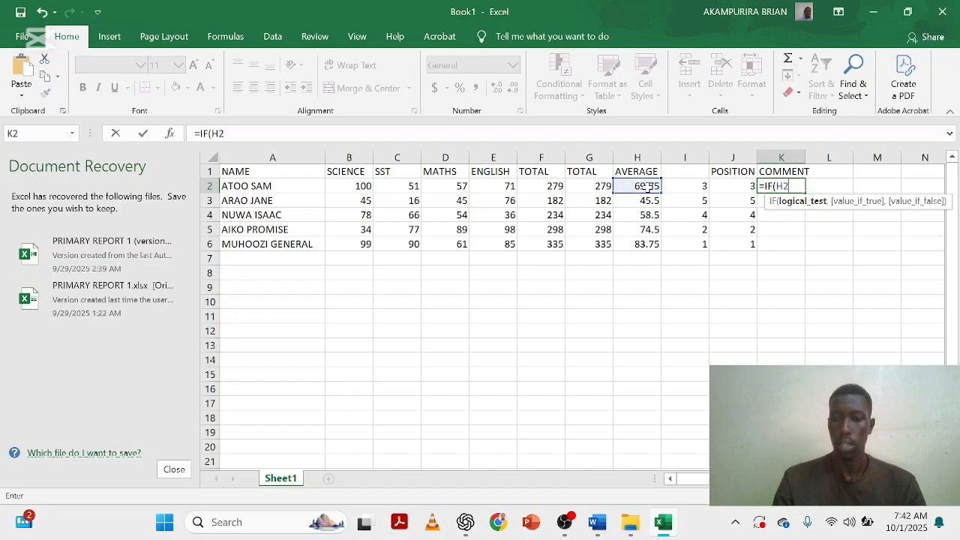
{"action": "type", "text": ">"}
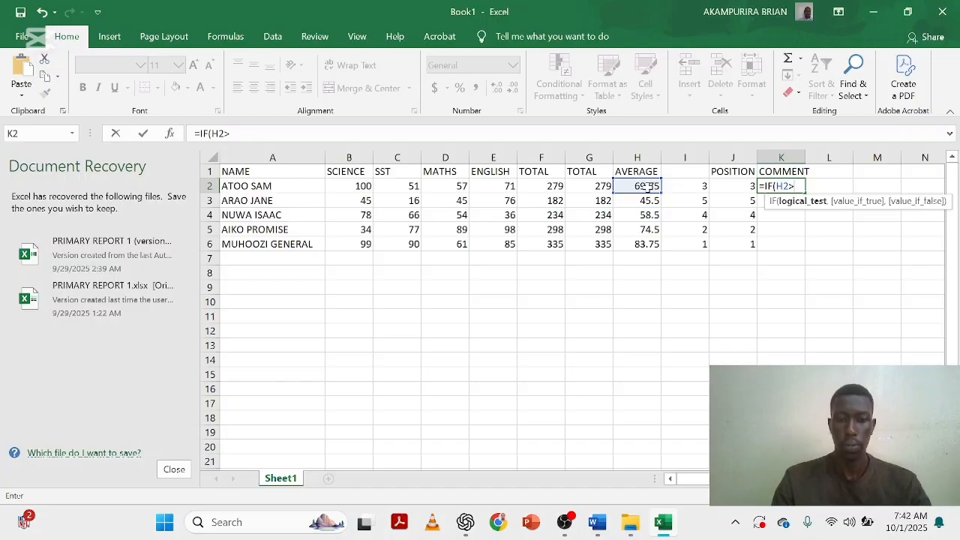
{"action": "type", "text": "50"}
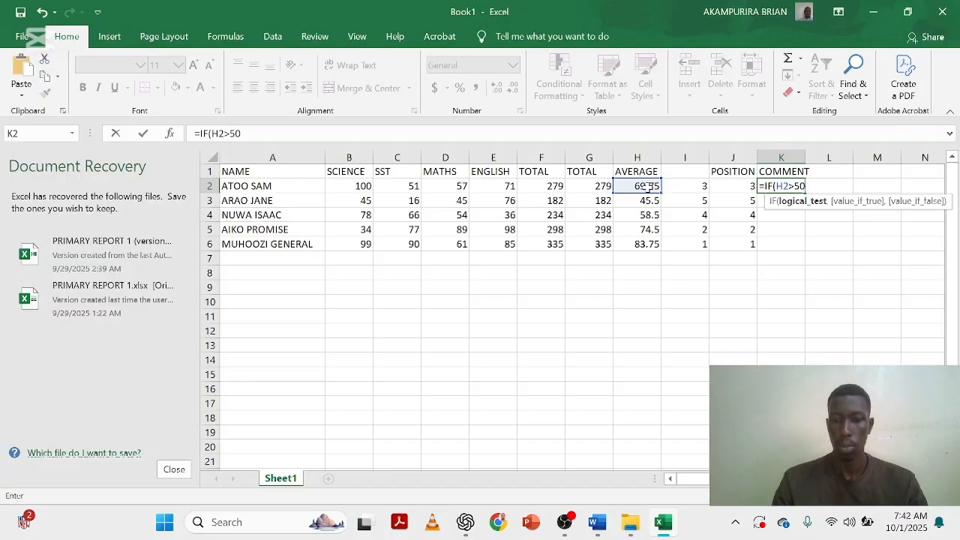
Add PROMOTED, without quotation marks, as the value-if-true argument of the IF formula in K2.
{"action": "type", "text": ","}
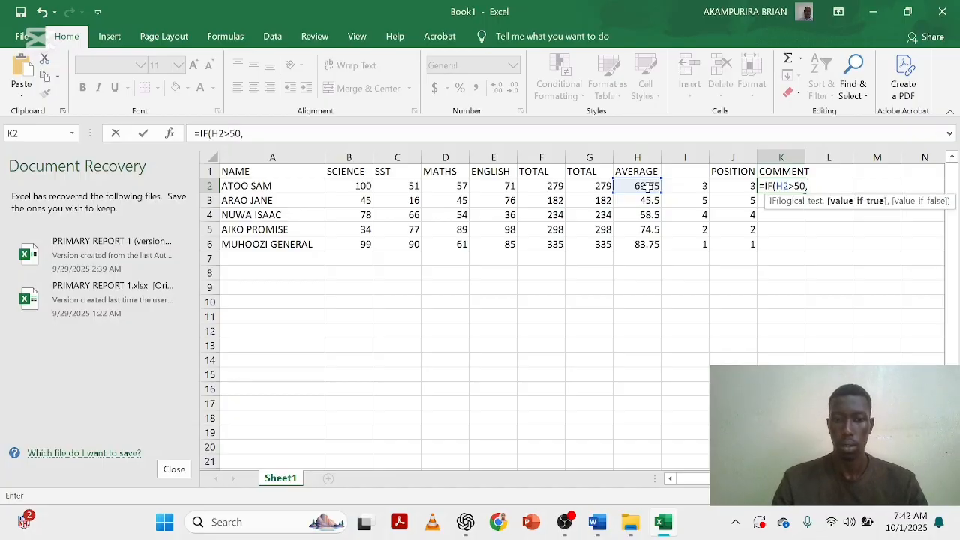
{"action": "type", "text": " PRO"}
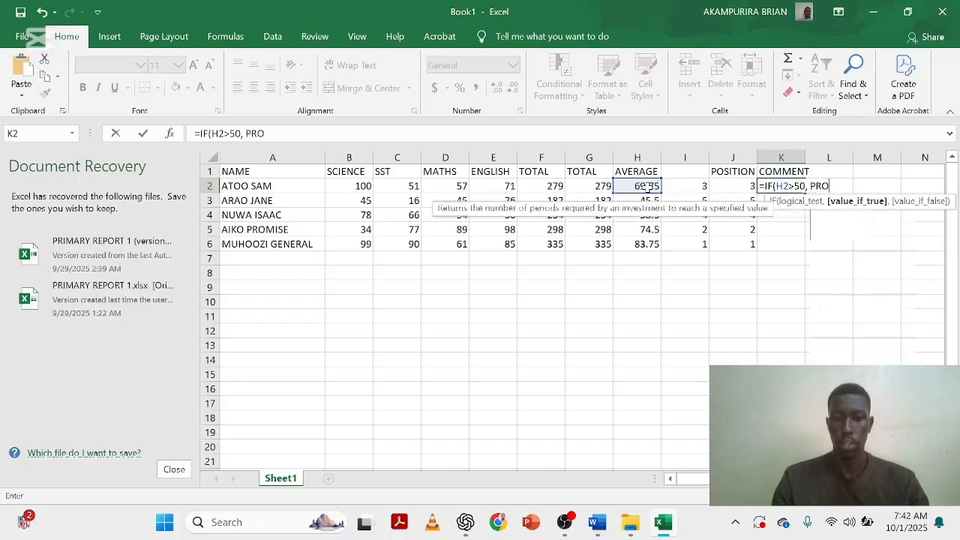
{"action": "type", "text": "MOTED"}
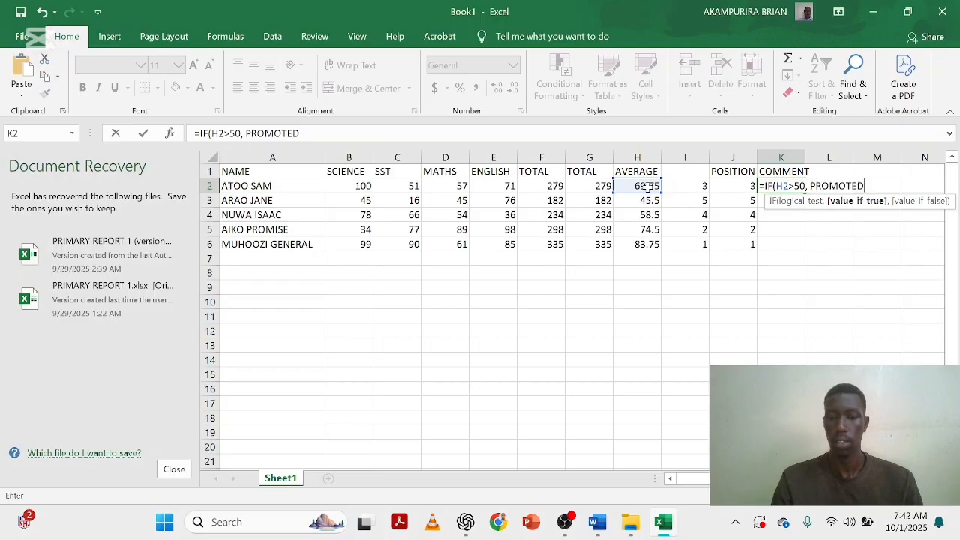
{"action": "type", "text": ","}
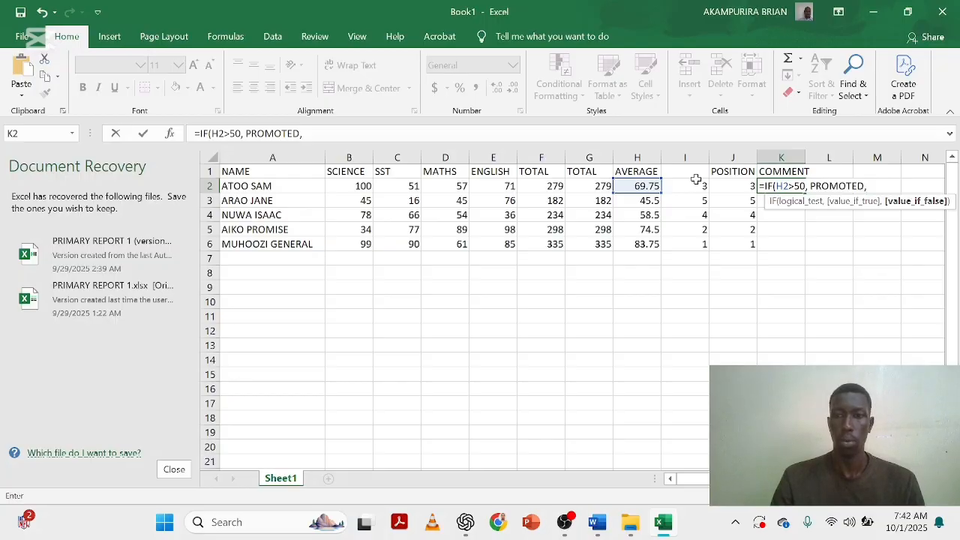
Nest a second IF as the value-if-false argument in K2, testing whether the average is below 50 with H2<50.
{"action": "type", "text": " IF"}
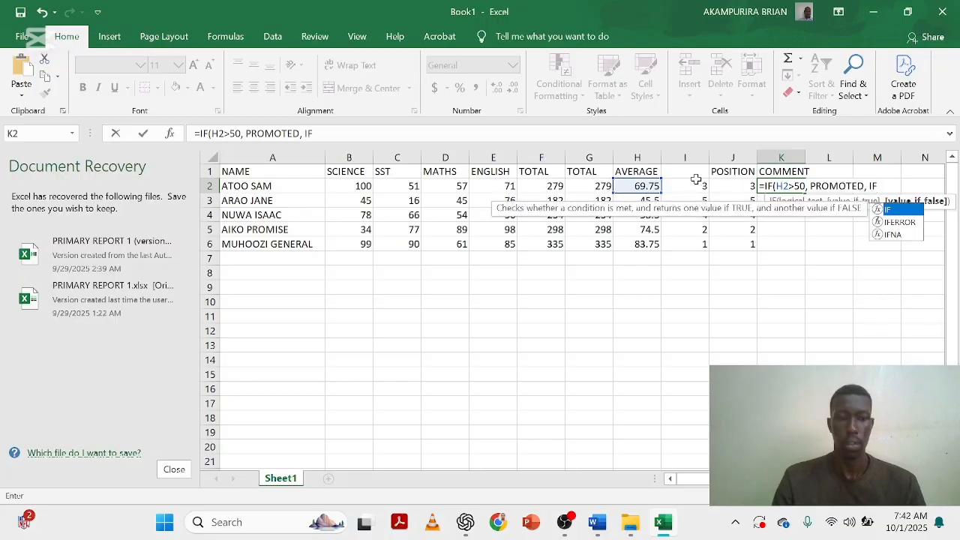
{"action": "type", "text": "("}
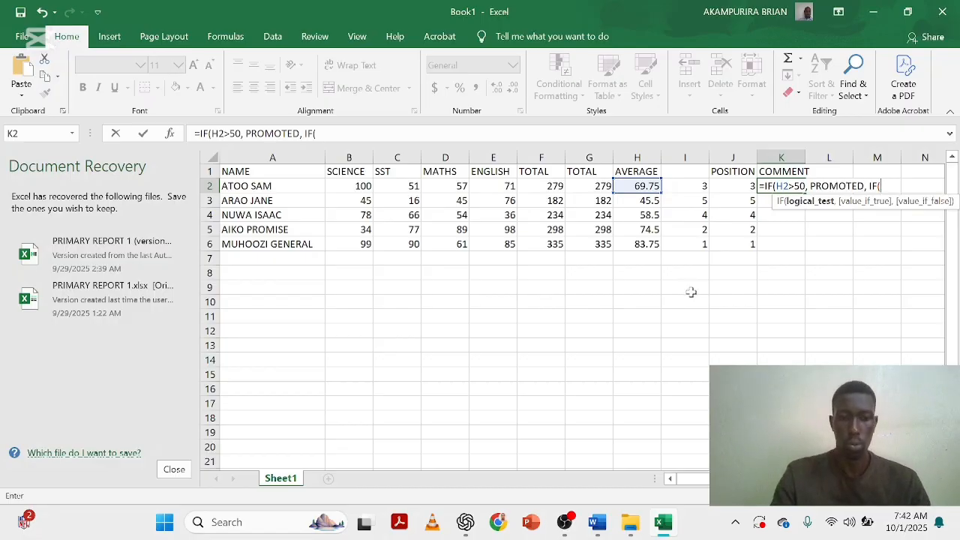
{"action": "type", "text": "H2"}
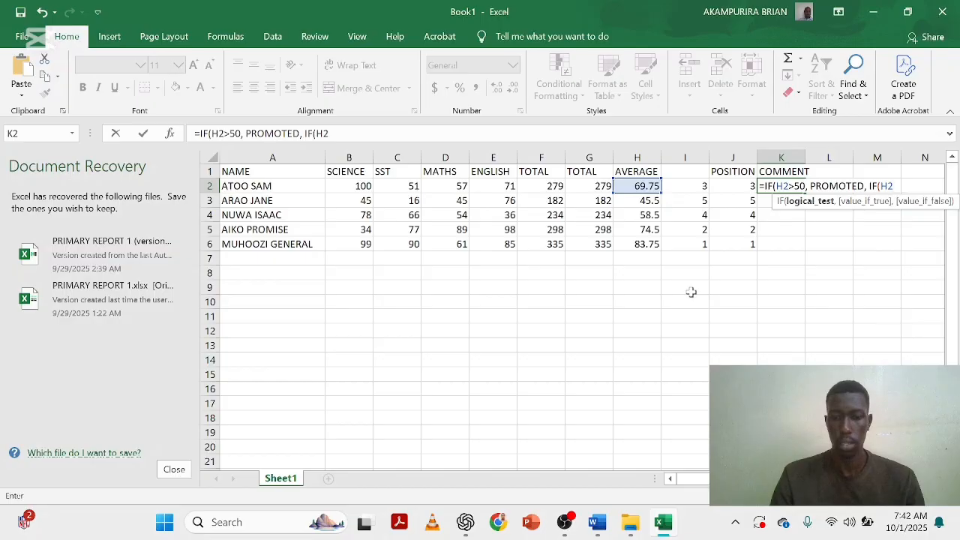
{"action": "type", "text": "<"}
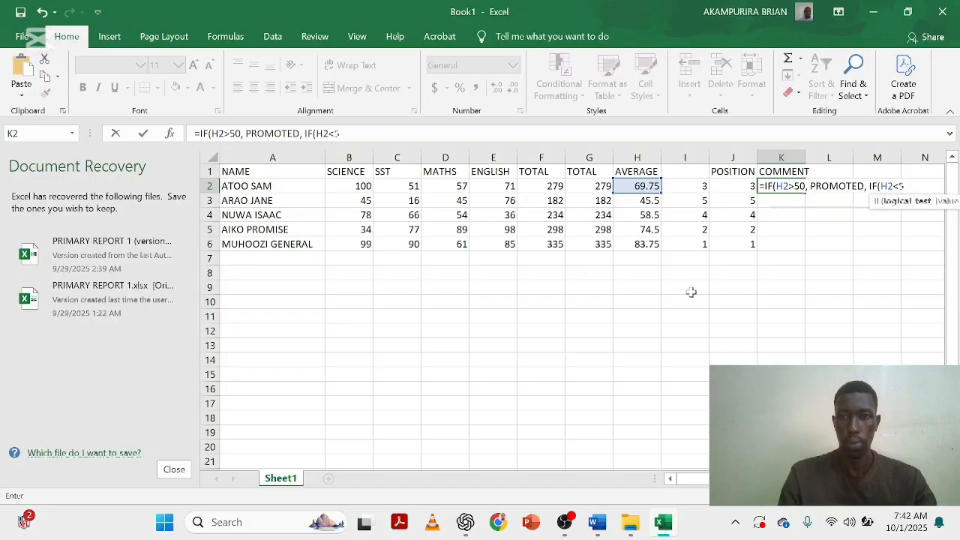
{"action": "type", "text": "50"}
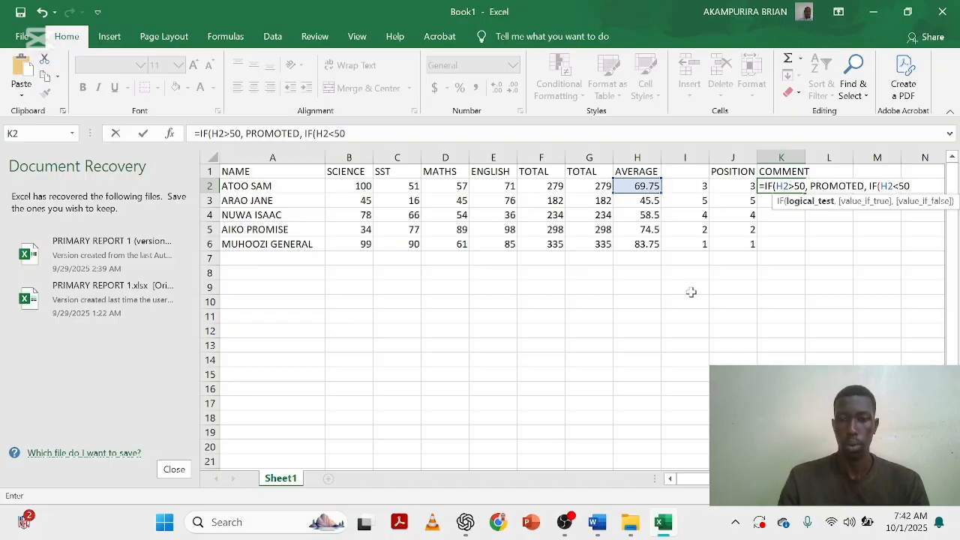
{"action": "type", "text": ")"}
{"action": "key", "text": "BackSpace"}
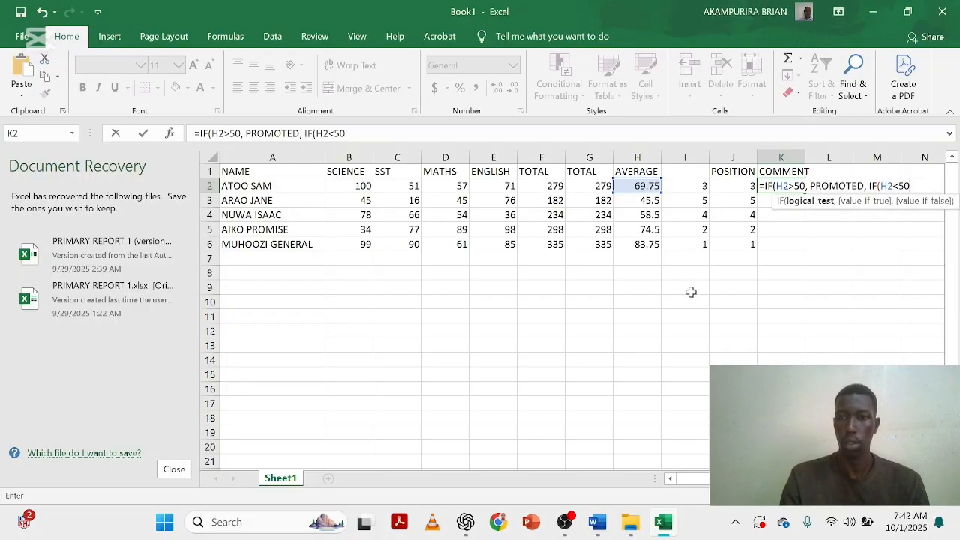
Give the nested IF the unquoted result REPEAT, close both parentheses and enter the formula in K2.
{"action": "type", "text": ", REPEAT"}
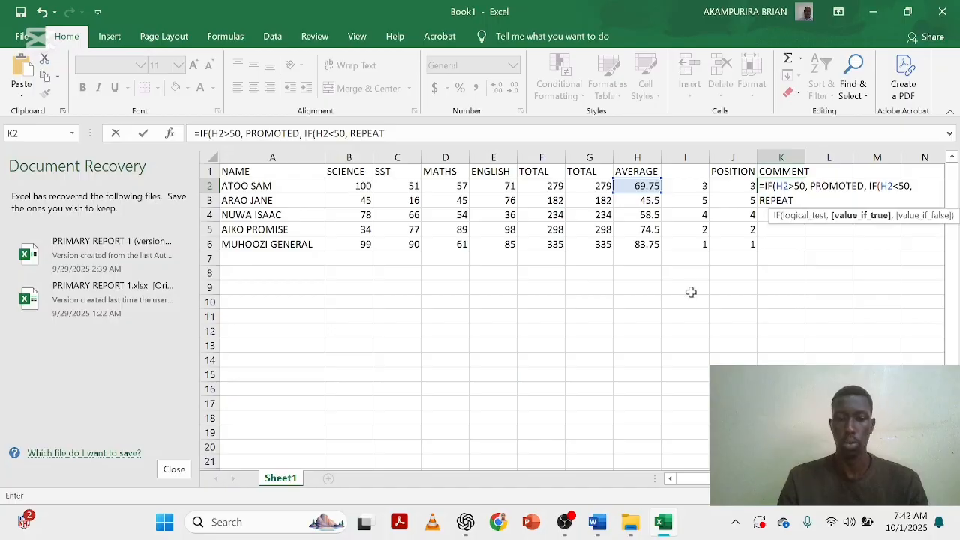
{"action": "type", "text": "("}
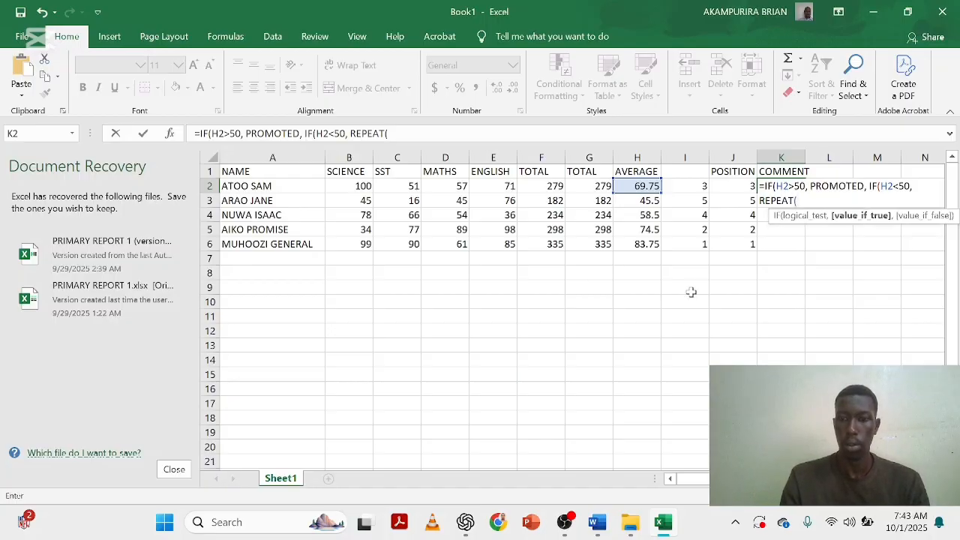
{"action": "key", "text": "BackSpace"}
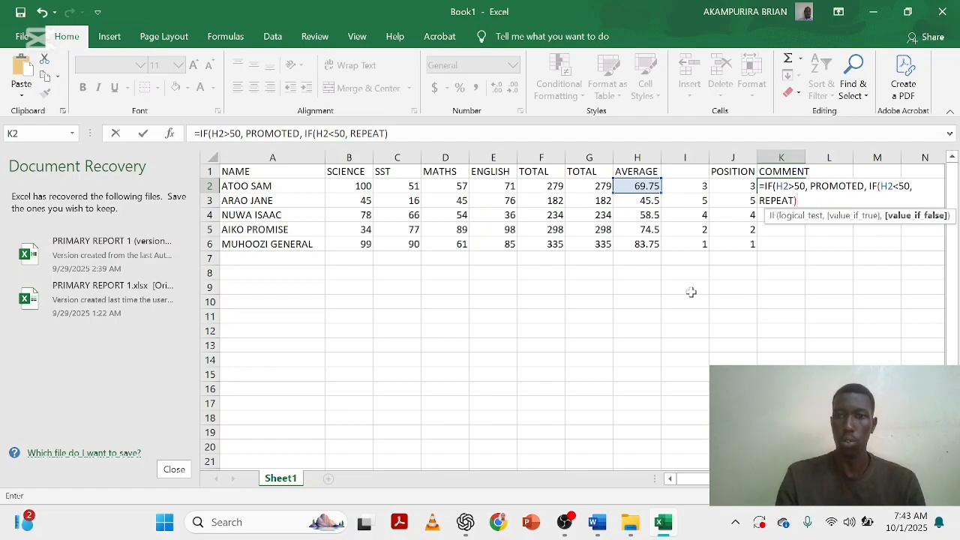
{"action": "type", "text": ")"}
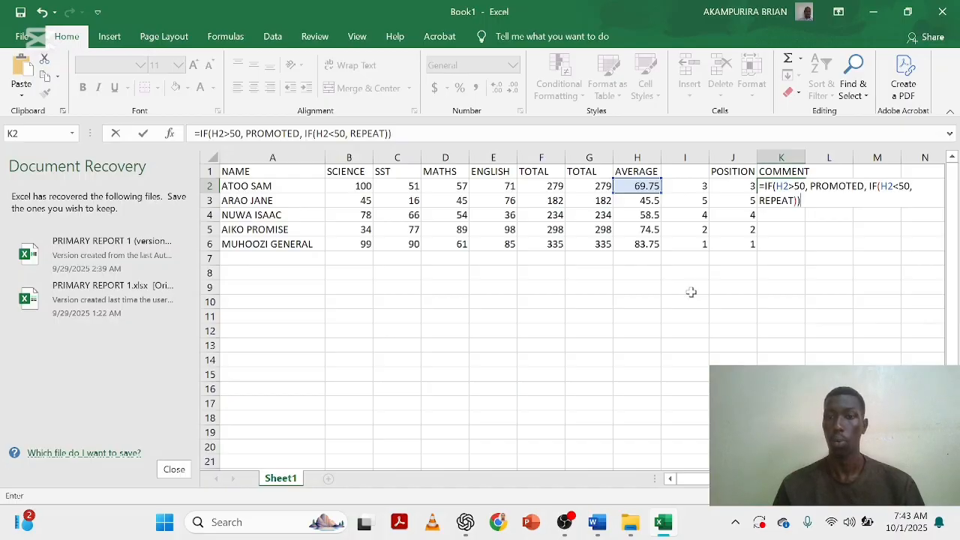
{"action": "key", "text": "Return"}
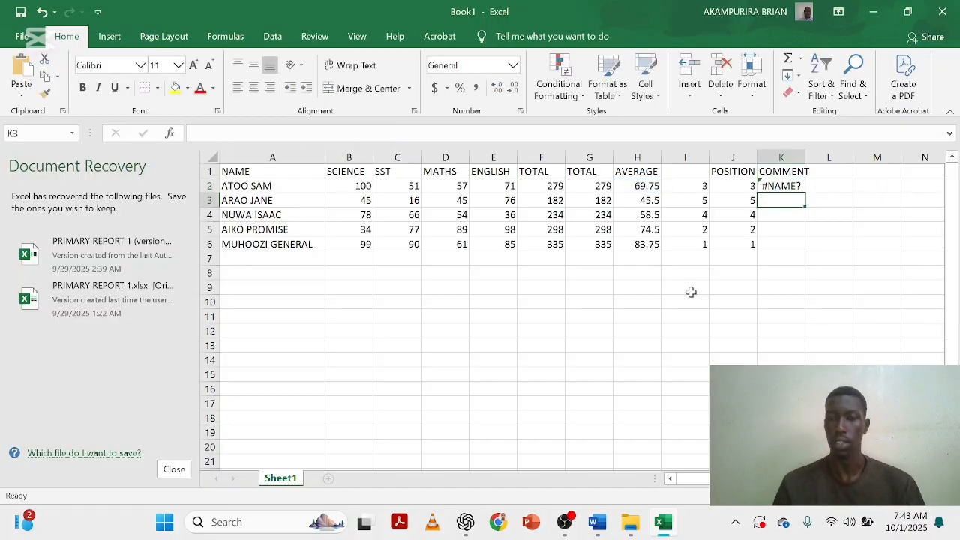
Edit K2's formula to put double quotation marks around PROMOTED and REPEAT, giving =IF(H2>50, "PROMOTED", IF(H2<50, "REPEAT")).
{"action": "left_click", "coordinate": [781, 187]}
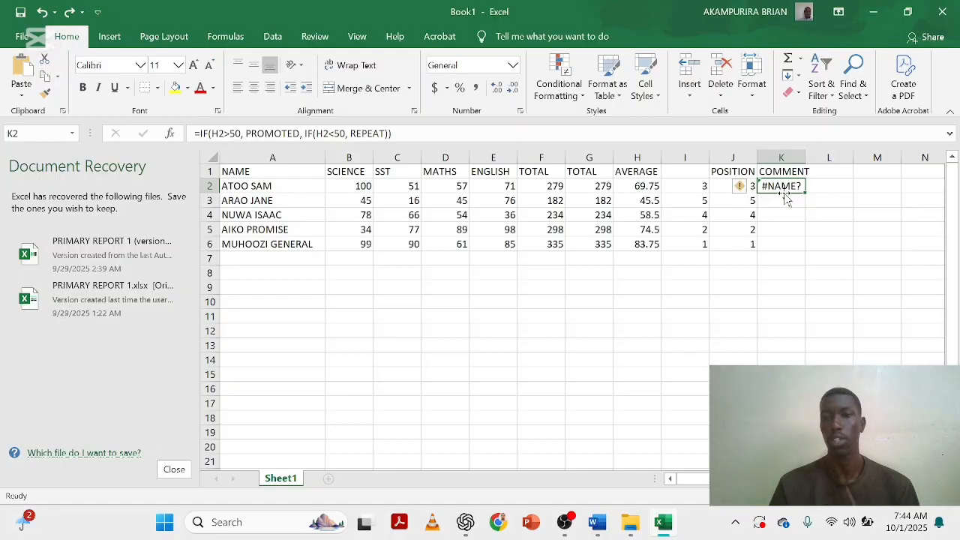
{"action": "double_click", "coordinate": [765, 188]}
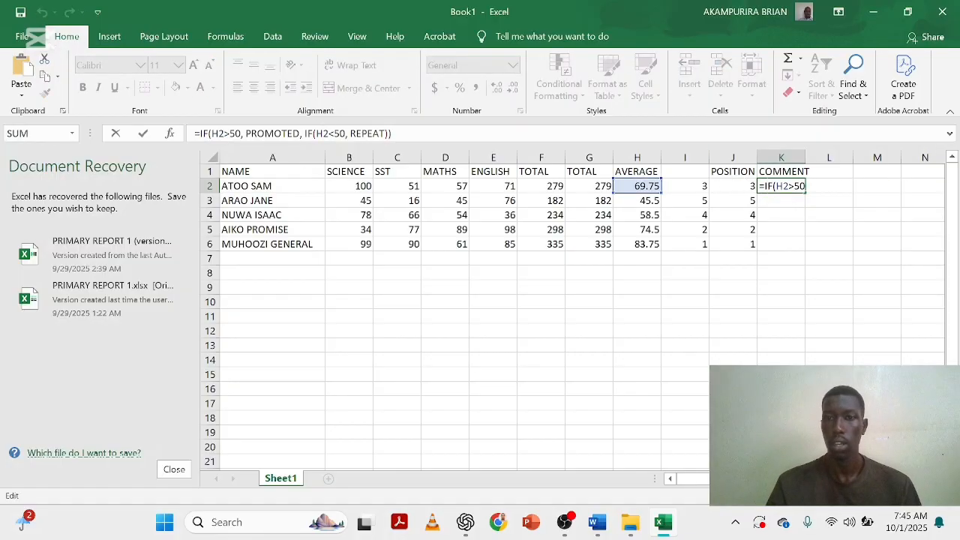
{"action": "left_click", "coordinate": [777, 186]}
{"action": "key", "text": "Right"}
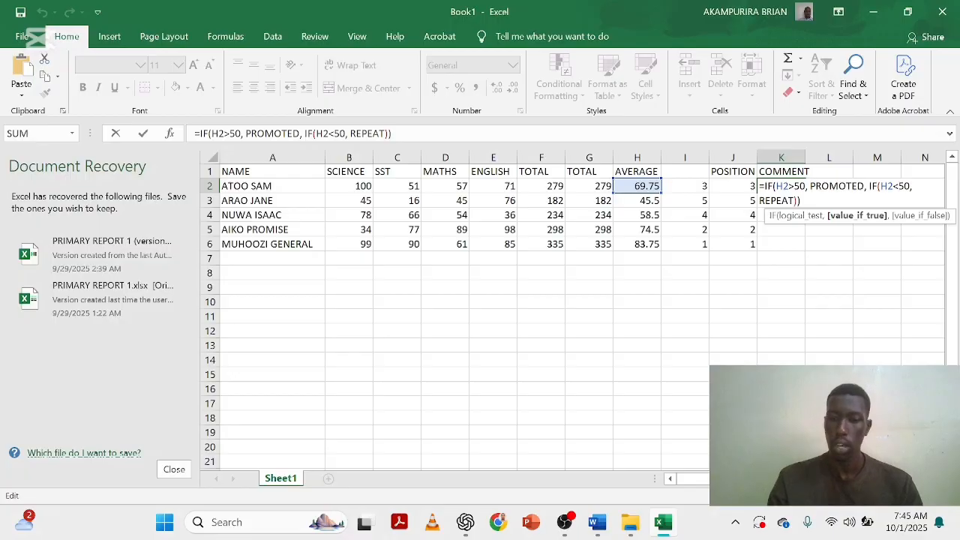
{"action": "type", "text": ":"}
{"action": "key", "text": "BackSpace"}
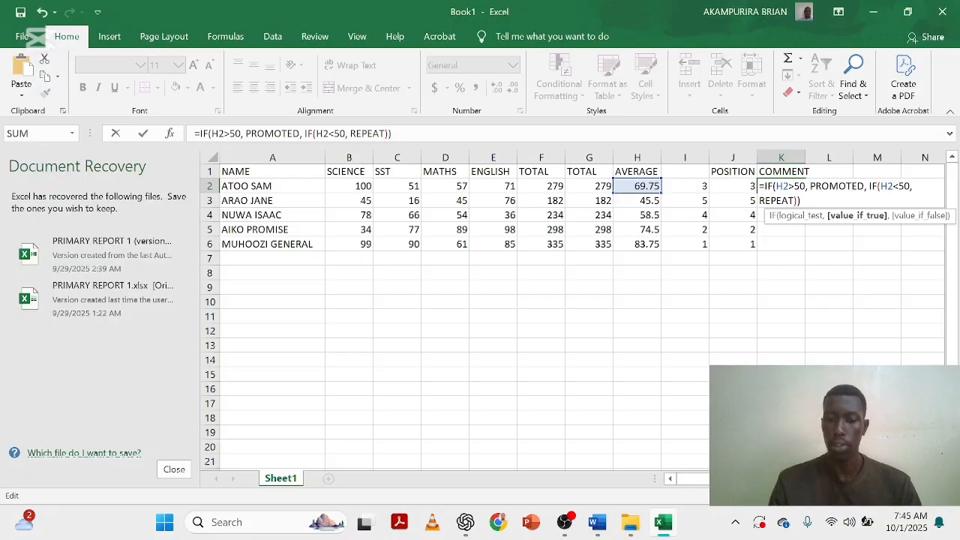
{"action": "type", "text": "\""}
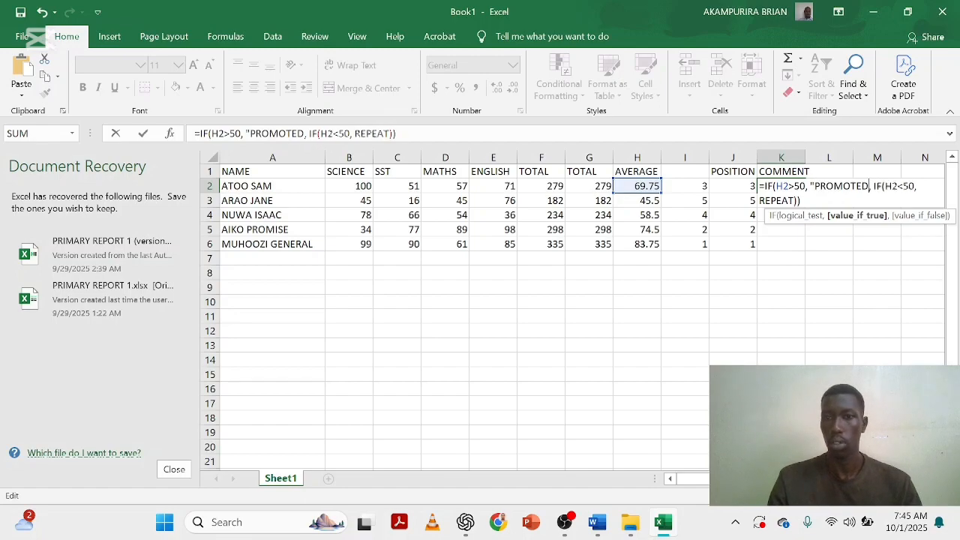
{"action": "type", "text": "\""}
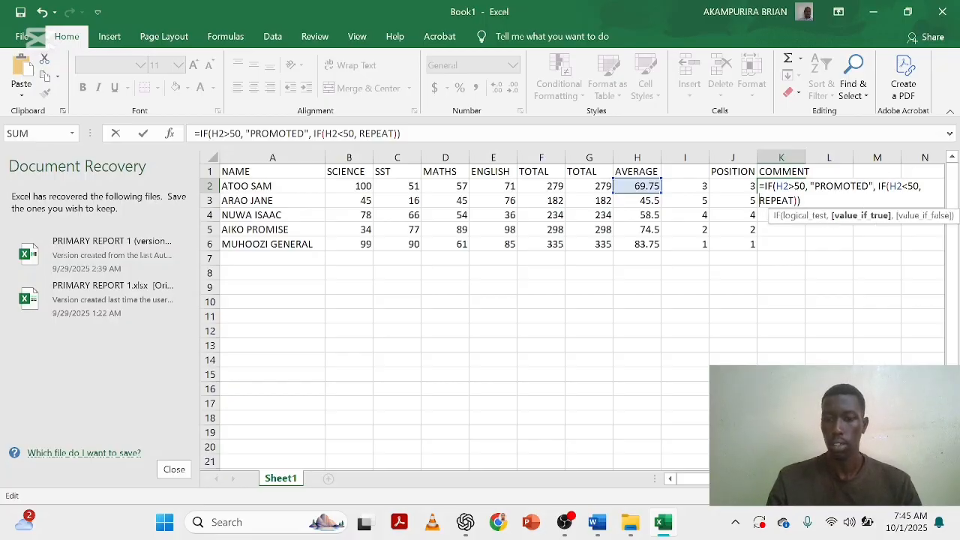
{"action": "type", "text": "\""}
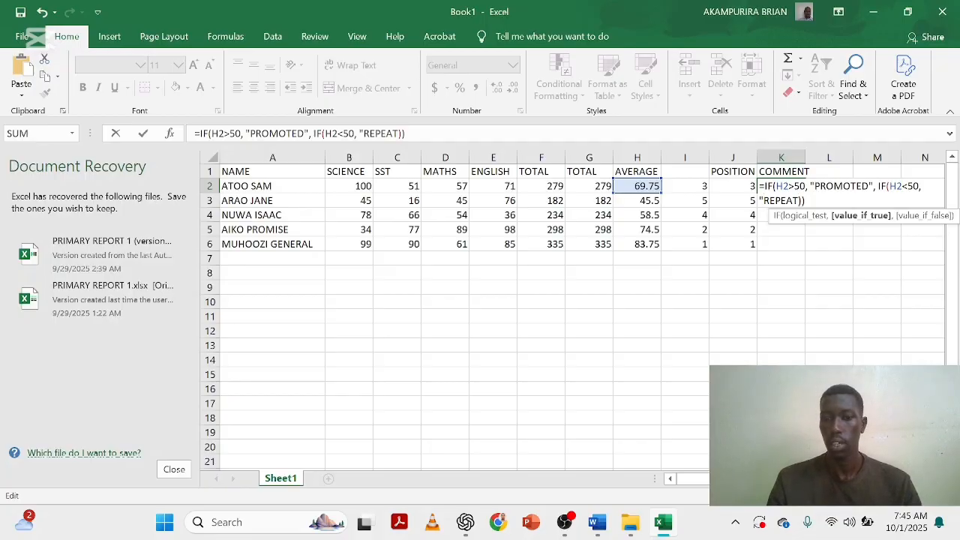
{"action": "type", "text": "\""}
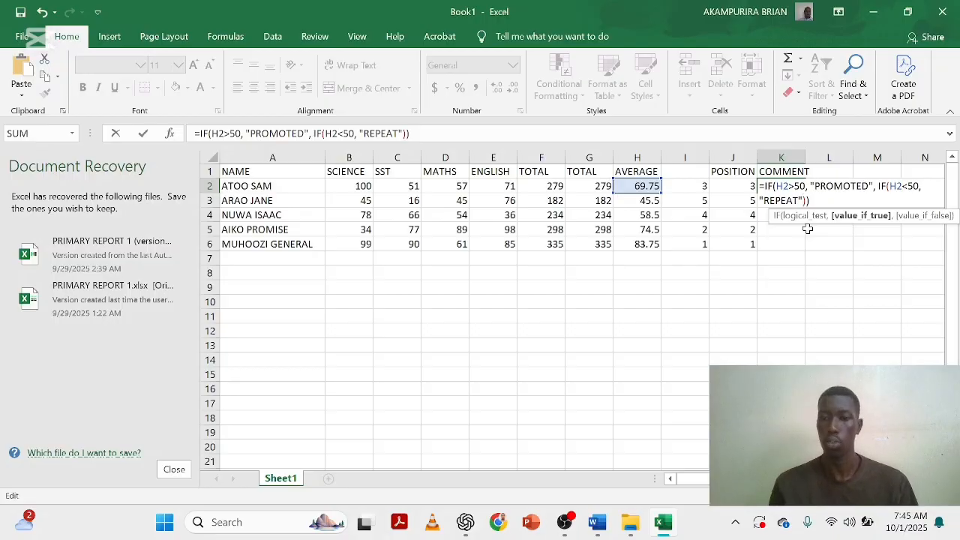
{"action": "key", "text": "Return"}
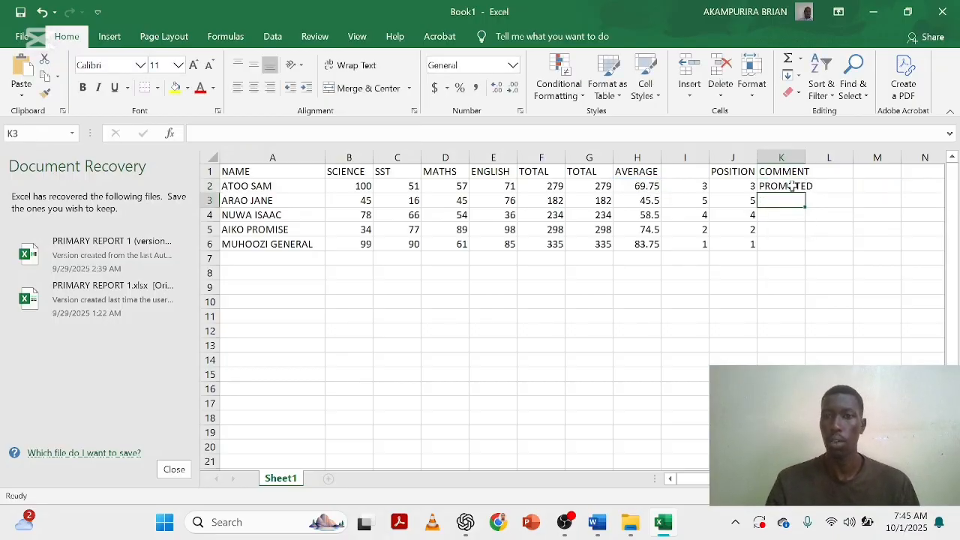
Fill the comment formula from K2 down to K6 for all students.
{"action": "left_click", "coordinate": [792, 187]}
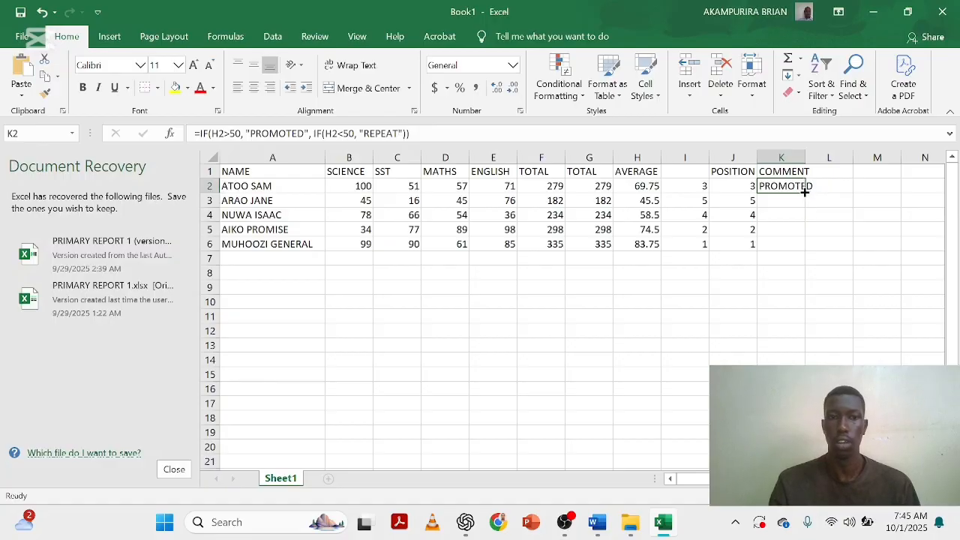
{"action": "double_click", "coordinate": [805, 192]}
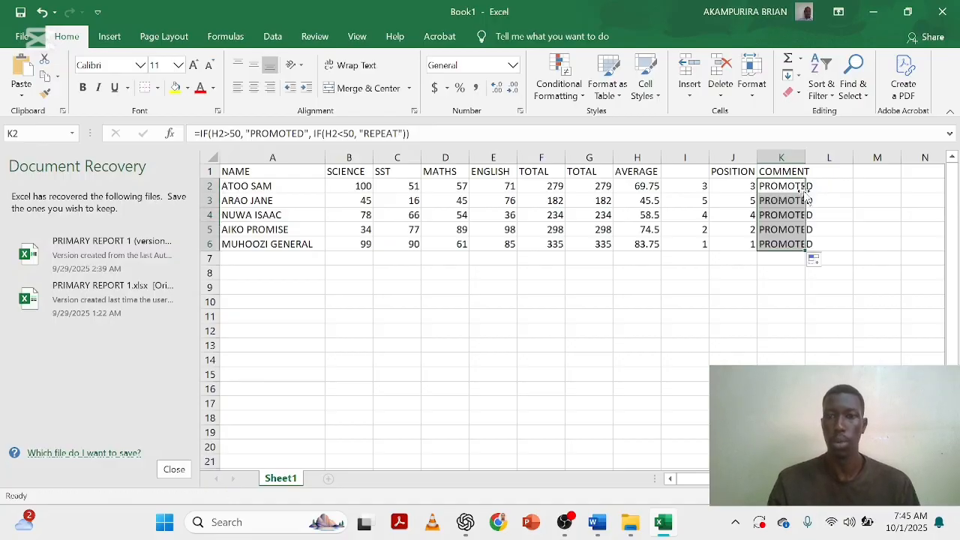
{"action": "left_click", "coordinate": [849, 229]}
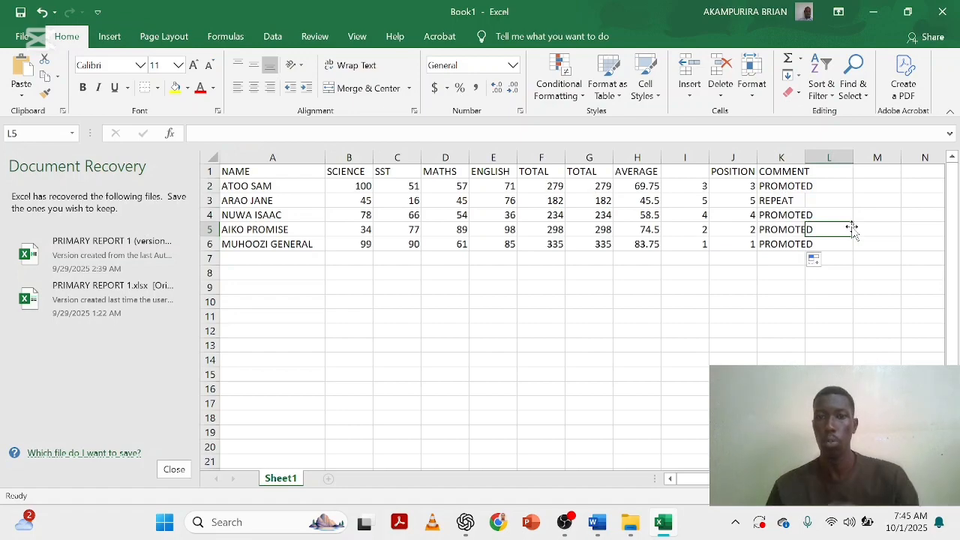